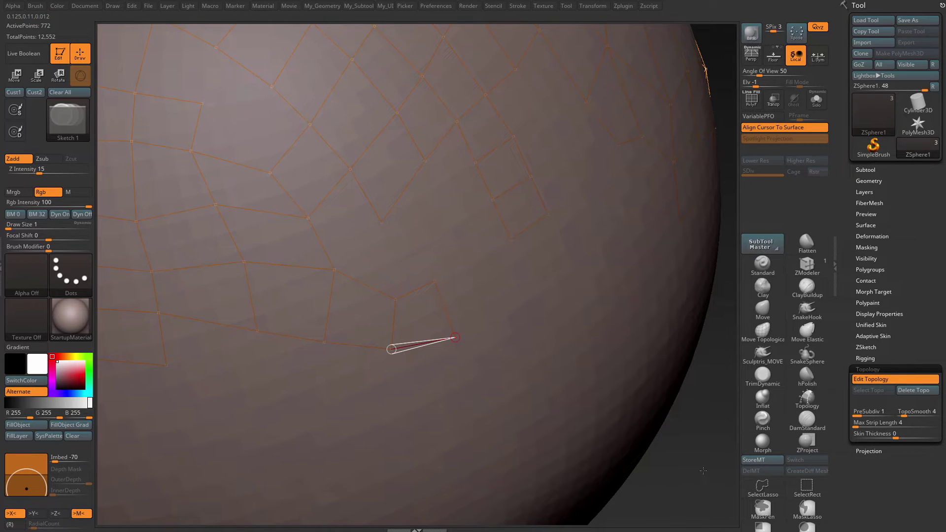
Step: Make the upper corner point of the small quad at the end of the lower topology strip active
{"action": "left_click_drag", "start_coordinate": [703, 471], "coordinate": [703, 472]}
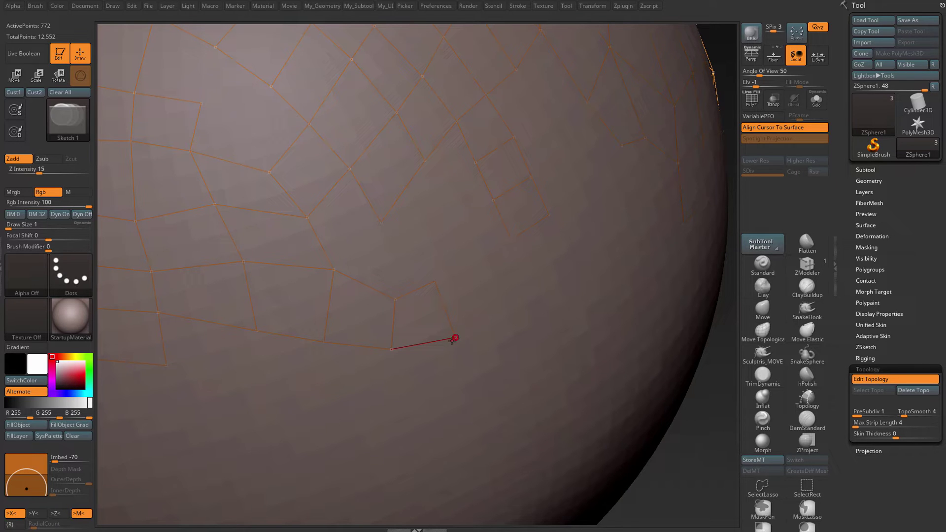
{"action": "right_click_drag", "start_coordinate": [463, 326], "coordinate": [530, 384], "text": "ctrl"}
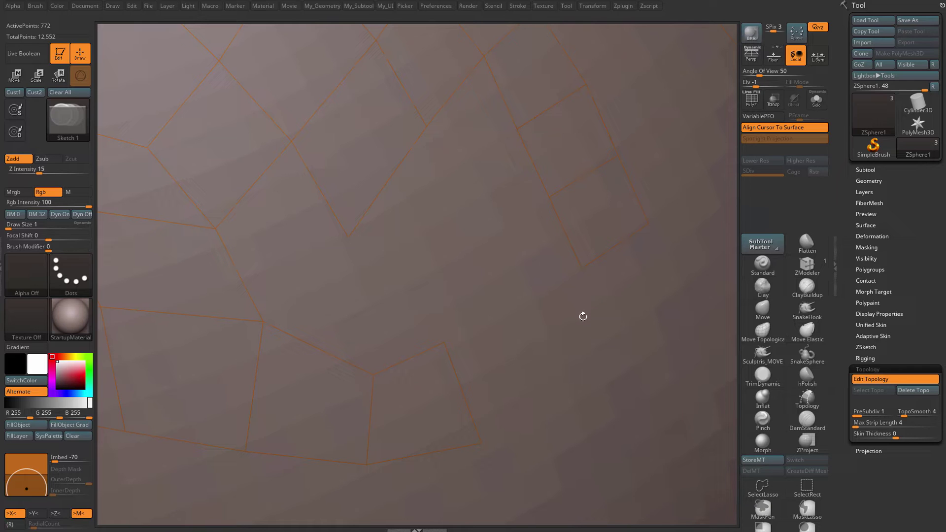
{"action": "left_click", "coordinate": [444, 342]}
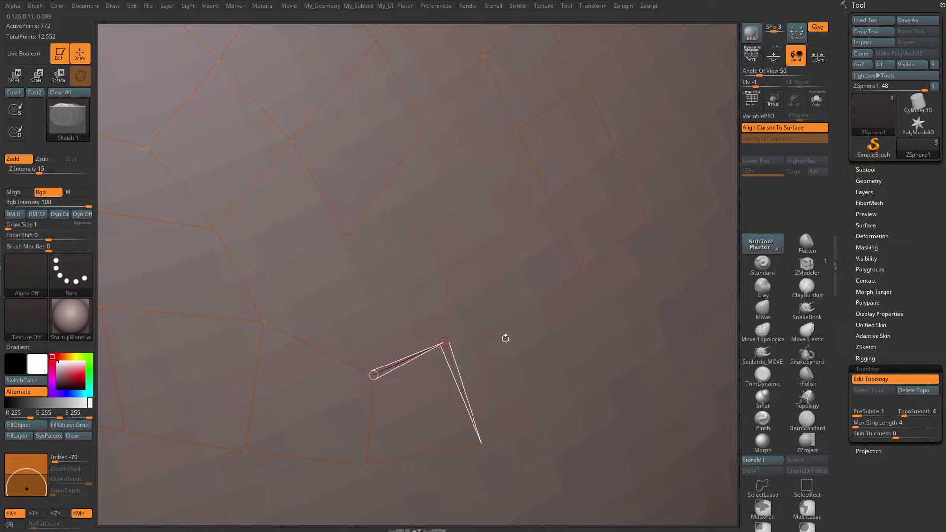
{"action": "left_click_drag", "start_coordinate": [505, 338], "coordinate": [502, 340]}
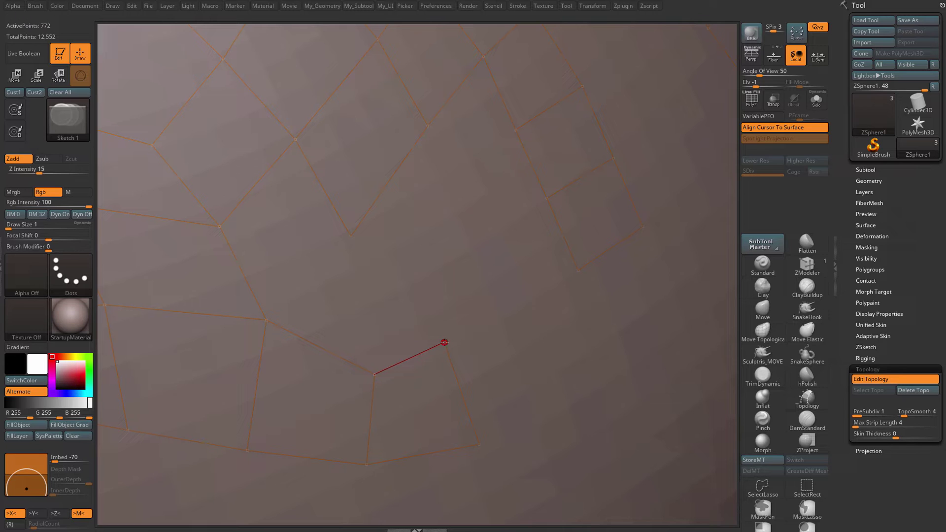
{"action": "left_click", "coordinate": [444, 342]}
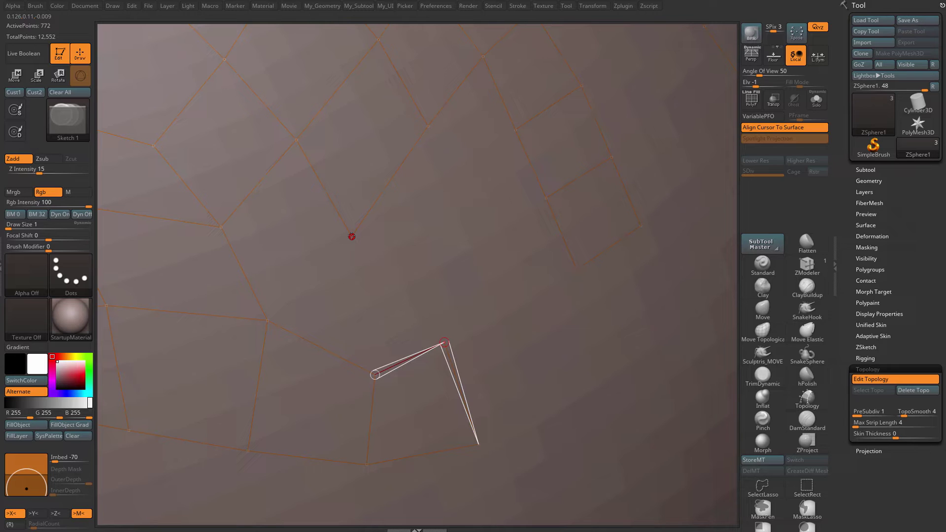
Step: Activate the border points along the upper side of the topology gap one after another, ending at the far strip's lower corner
{"action": "left_click", "coordinate": [352, 237]}
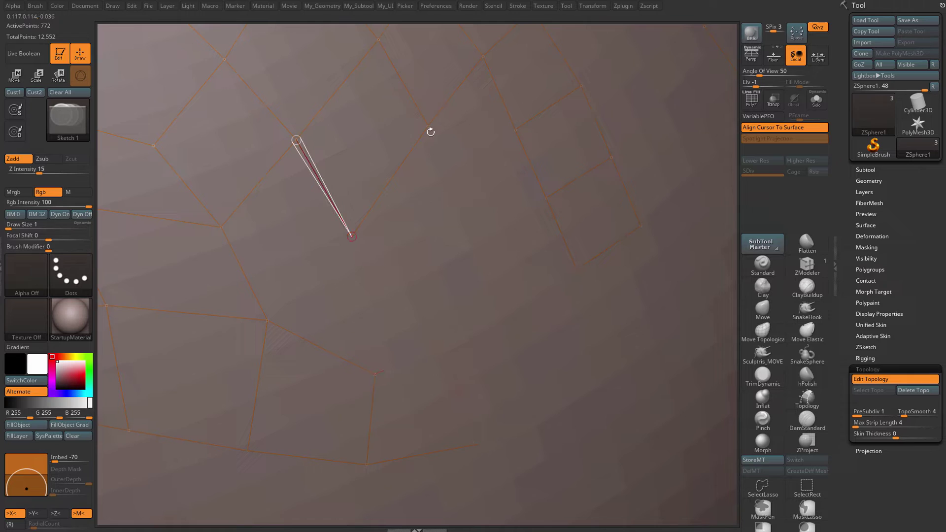
{"action": "left_click", "coordinate": [428, 126]}
{"action": "left_click", "coordinate": [515, 130]}
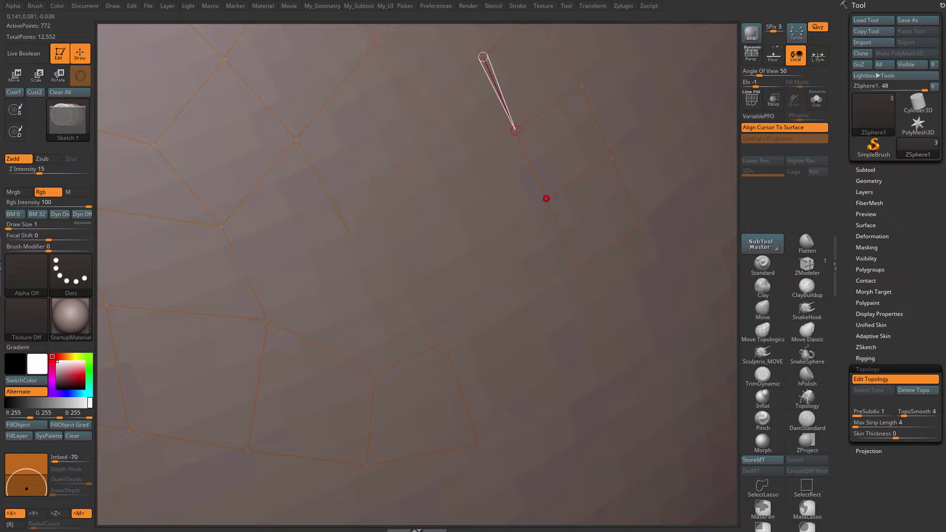
{"action": "left_click", "coordinate": [545, 198]}
{"action": "left_click", "coordinate": [576, 271]}
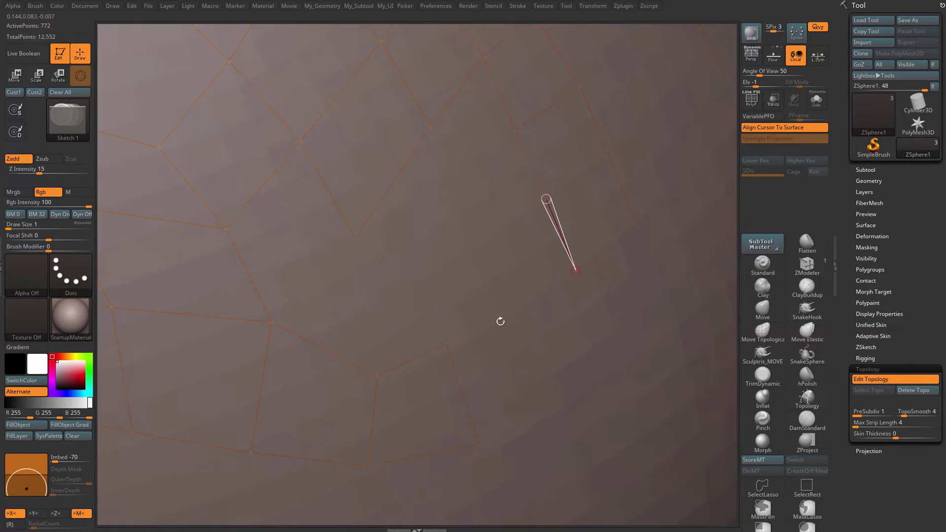
Step: Reactivate the small quad's upper corner, followed by the points along the gap's left side to the tip above it
{"action": "left_click", "coordinate": [446, 343]}
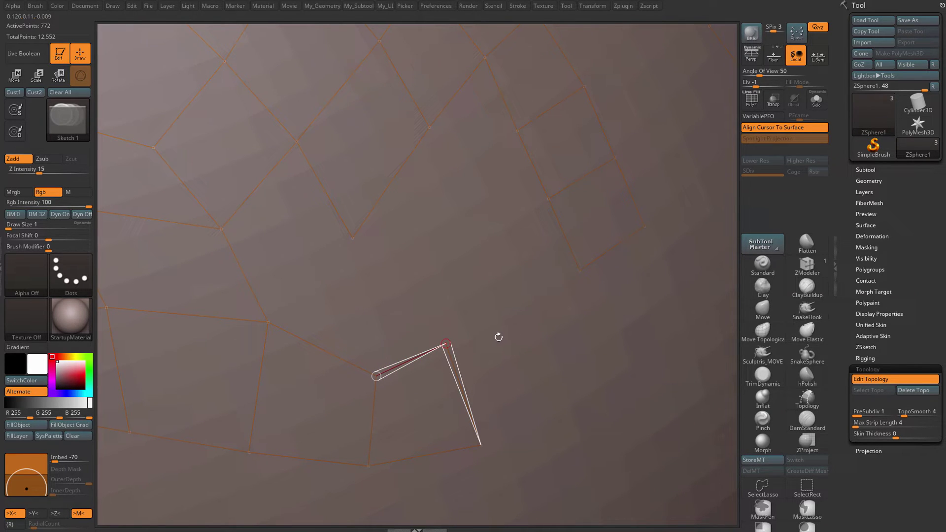
{"action": "right_click_drag", "start_coordinate": [502, 337], "coordinate": [495, 335]}
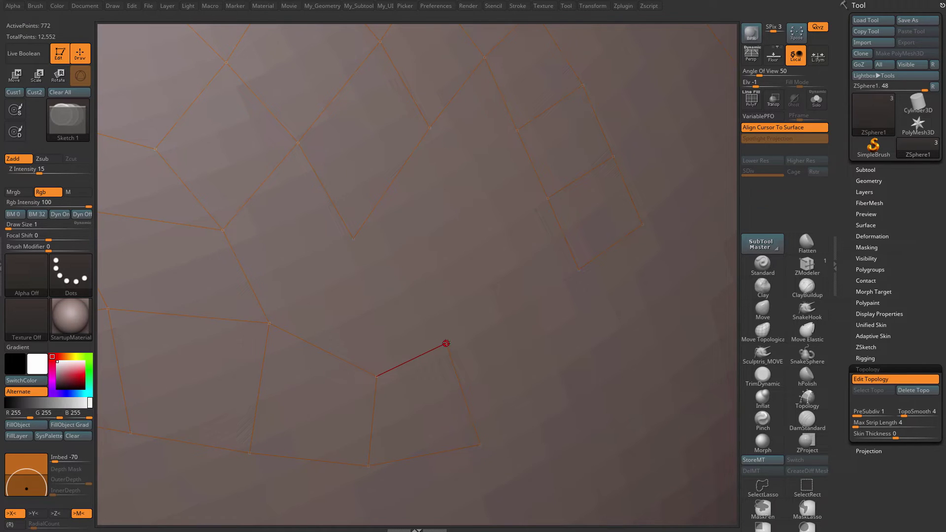
{"action": "left_click", "coordinate": [446, 342]}
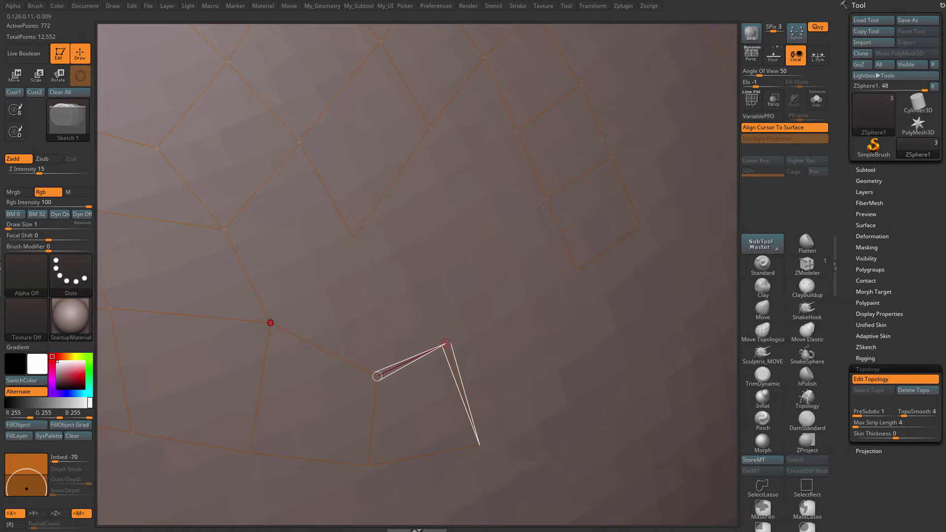
{"action": "left_click", "coordinate": [271, 323]}
{"action": "left_click", "coordinate": [224, 229]}
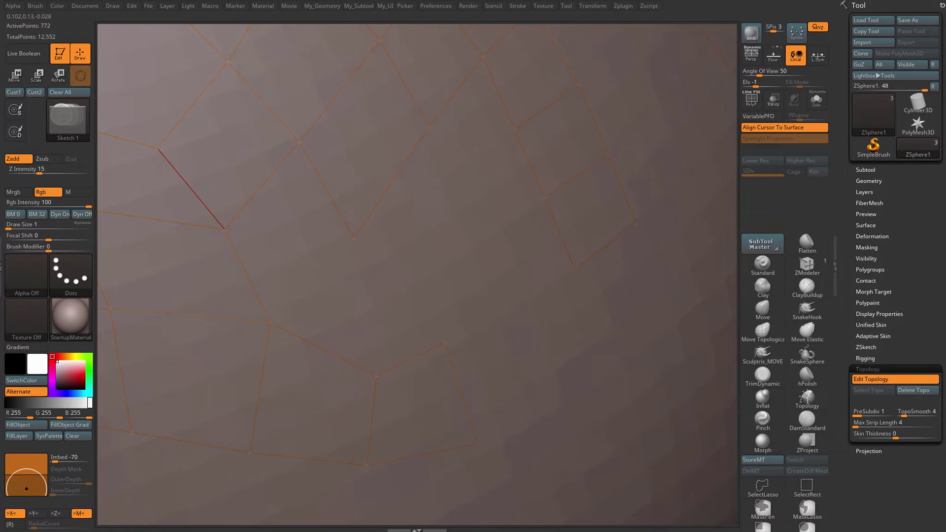
{"action": "left_click", "coordinate": [299, 143]}
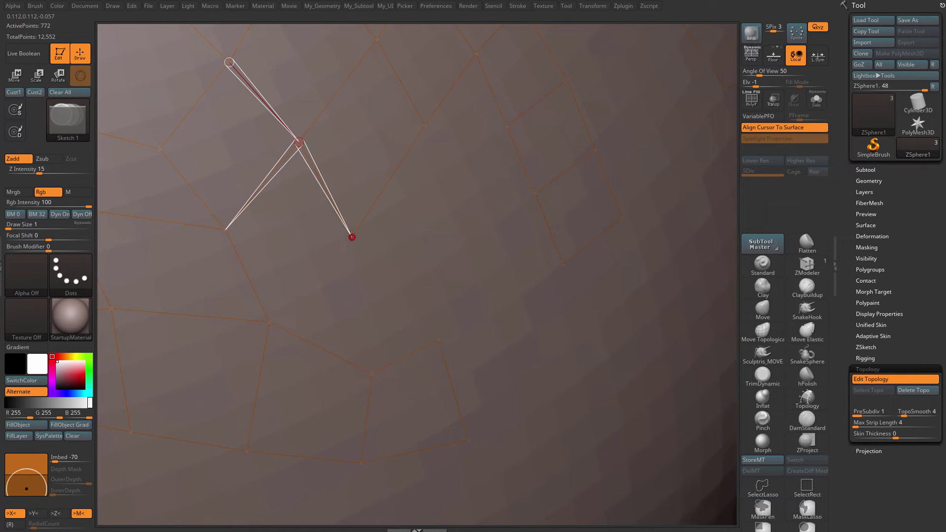
{"action": "left_click", "coordinate": [352, 237]}
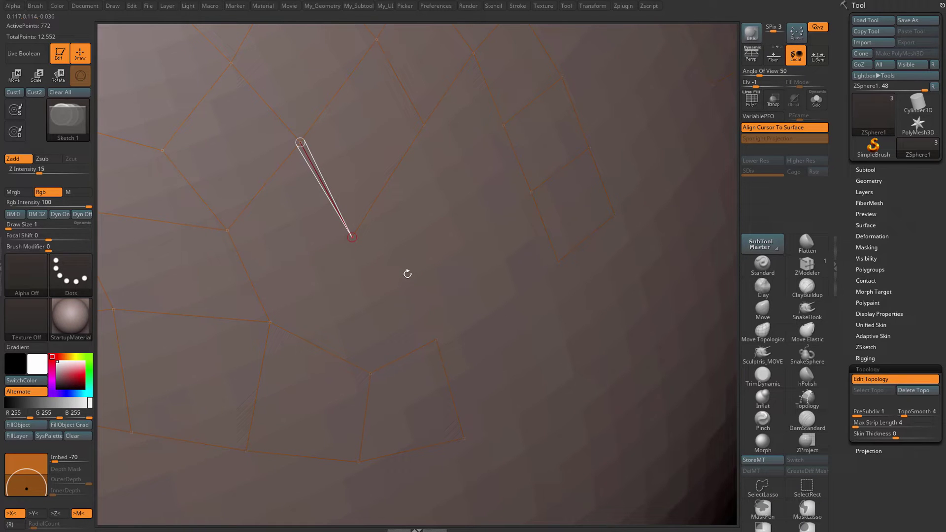
{"action": "left_click_drag", "start_coordinate": [404, 272], "coordinate": [403, 270]}
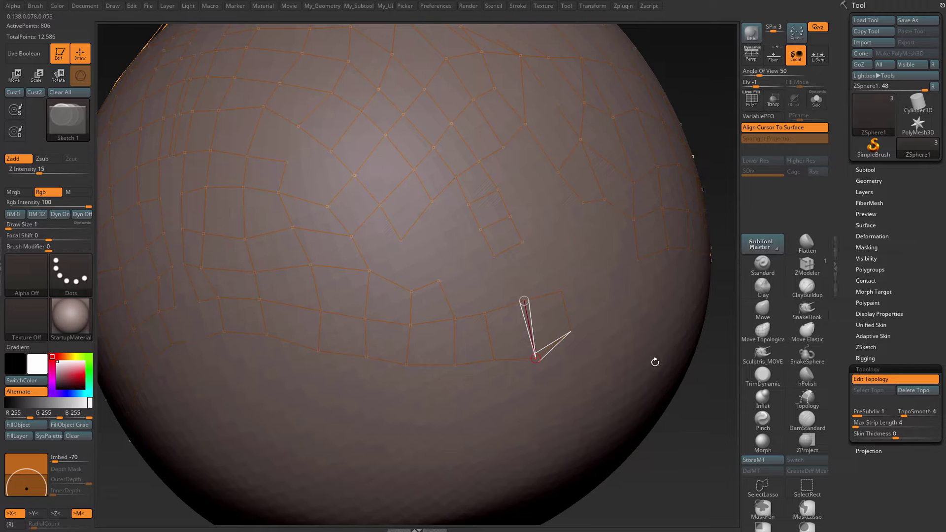
Step: Draw a row of five connected quads below the lower edge of the topology strip
{"action": "left_click", "coordinate": [536, 385]}
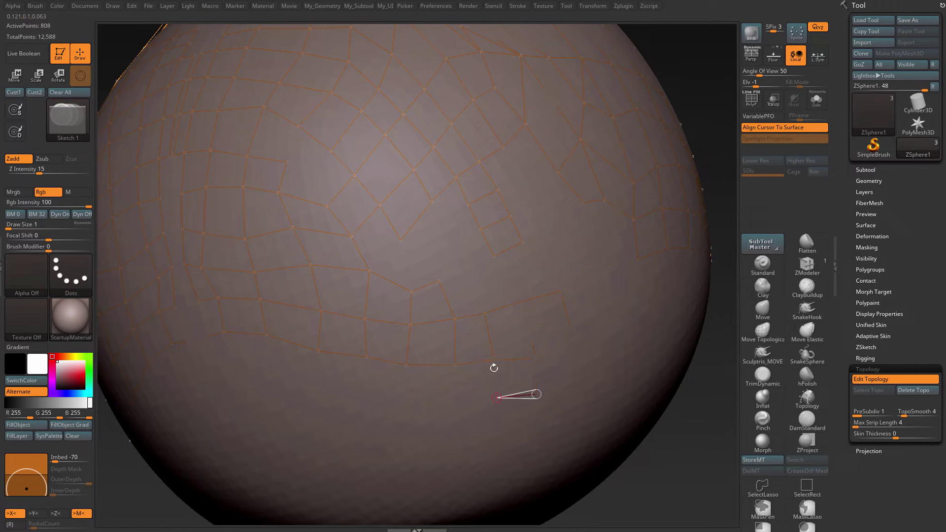
{"action": "left_click", "coordinate": [456, 401]}
{"action": "left_click", "coordinate": [455, 365]}
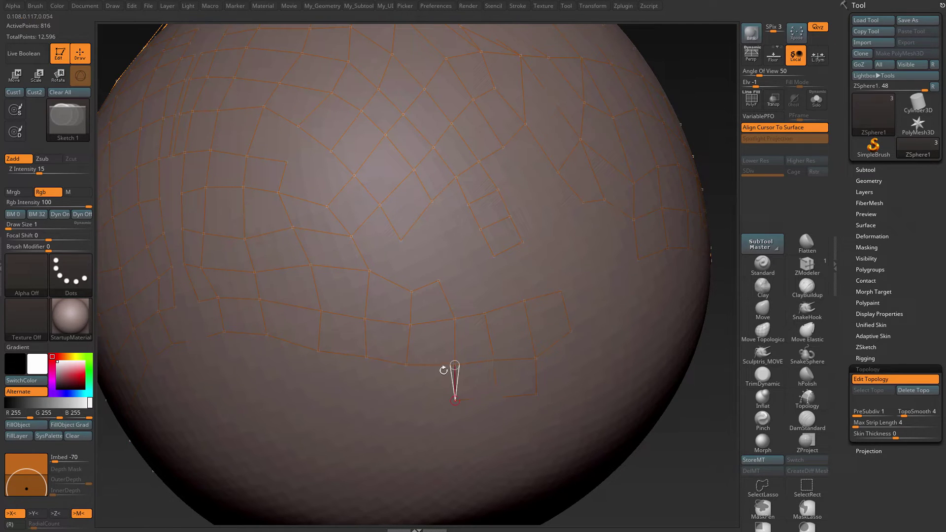
{"action": "left_click", "coordinate": [405, 401]}
{"action": "left_click", "coordinate": [406, 365]}
{"action": "left_click", "coordinate": [360, 401]}
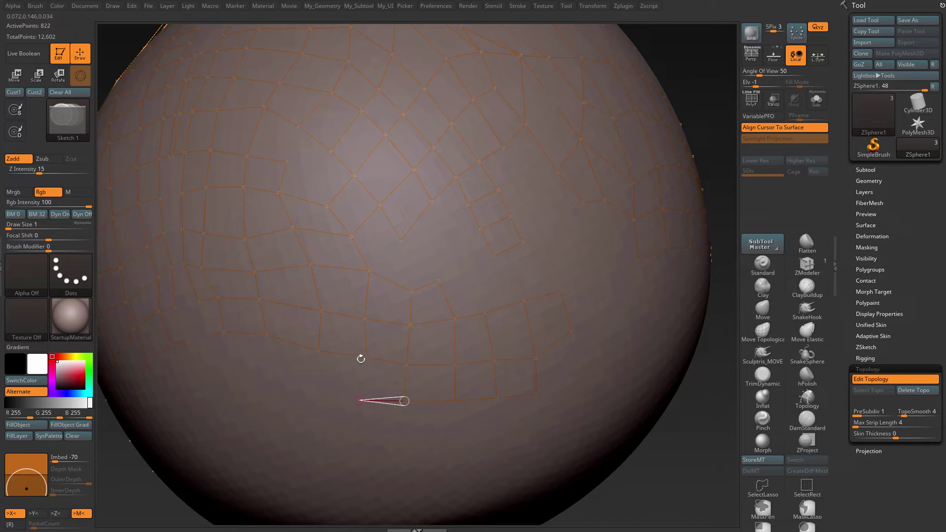
{"action": "left_click", "coordinate": [366, 356]}
{"action": "left_click", "coordinate": [323, 394]}
{"action": "left_click", "coordinate": [322, 394]}
{"action": "left_click", "coordinate": [319, 352]}
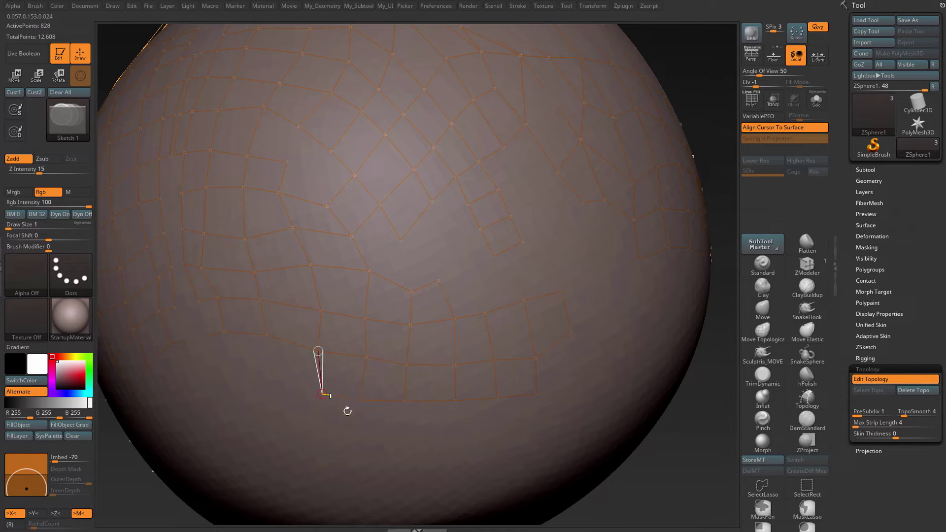
Step: In Move mode, shift the new row's left end point and the three points above it slightly to the left
{"action": "key", "text": "w"}
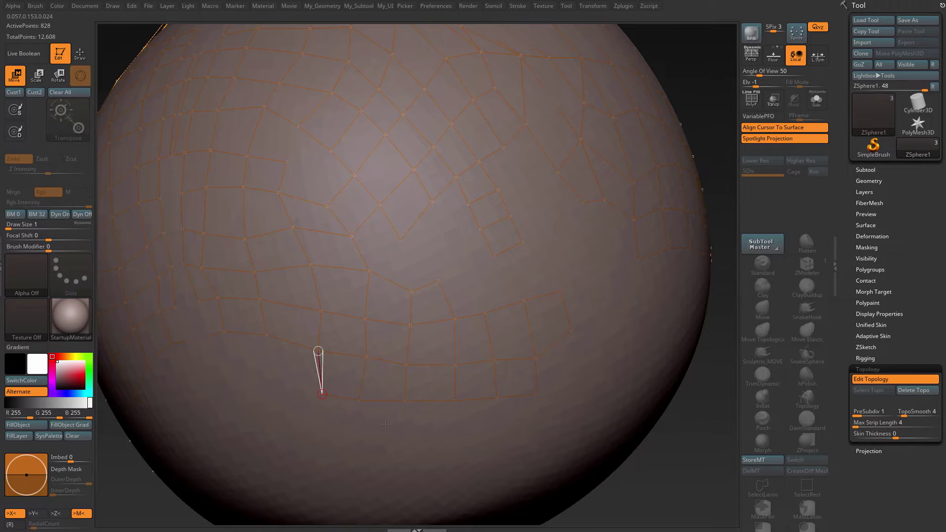
{"action": "left_click_drag", "start_coordinate": [322, 394], "coordinate": [311, 394]}
{"action": "left_click_drag", "start_coordinate": [318, 352], "coordinate": [312, 352]}
{"action": "left_click_drag", "start_coordinate": [321, 311], "coordinate": [314, 309]}
{"action": "left_click_drag", "start_coordinate": [310, 265], "coordinate": [308, 267]}
Step: Set the draw size to 372 and the focal shift to 64, and move the topology point at the gap's lower-left corner
{"action": "key", "text": "space"}
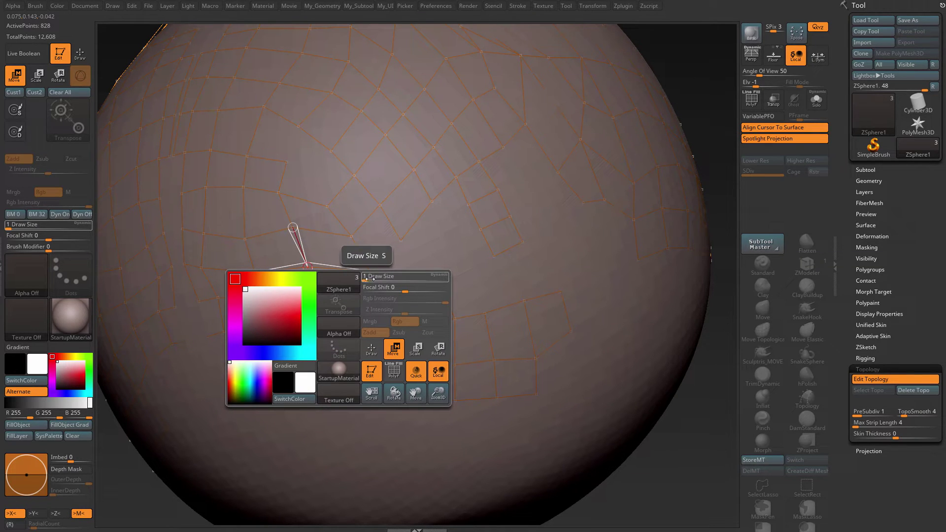
{"action": "left_click_drag", "start_coordinate": [367, 280], "coordinate": [399, 281]}
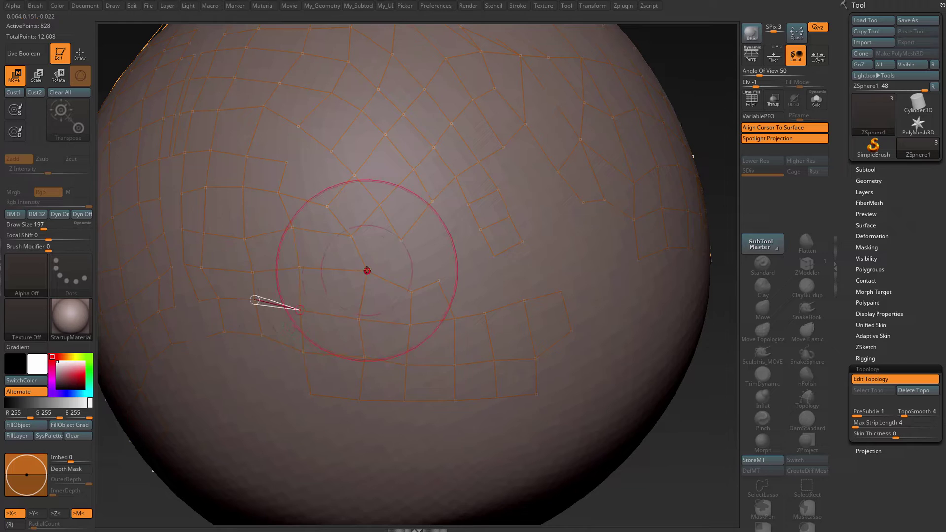
{"action": "key", "text": "space"}
{"action": "left_click_drag", "start_coordinate": [372, 264], "coordinate": [403, 273]}
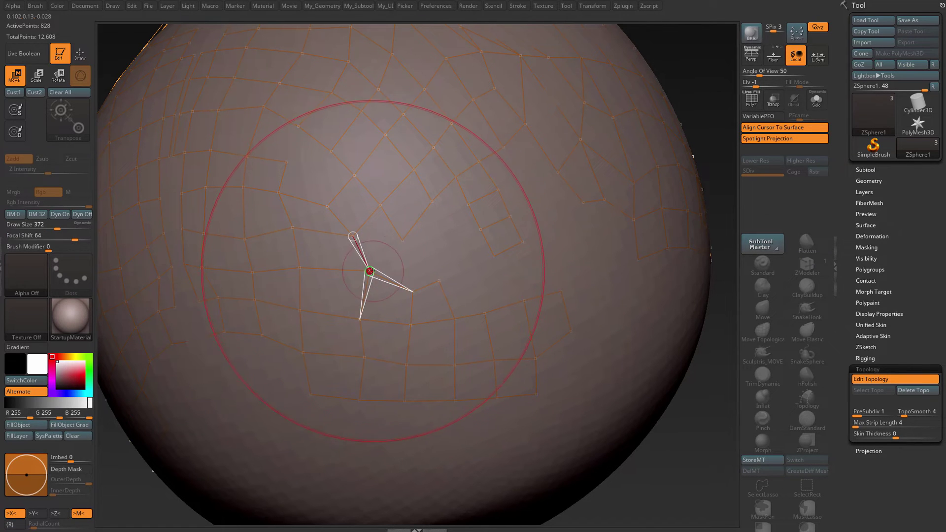
{"action": "left_click_drag", "start_coordinate": [369, 271], "coordinate": [359, 269]}
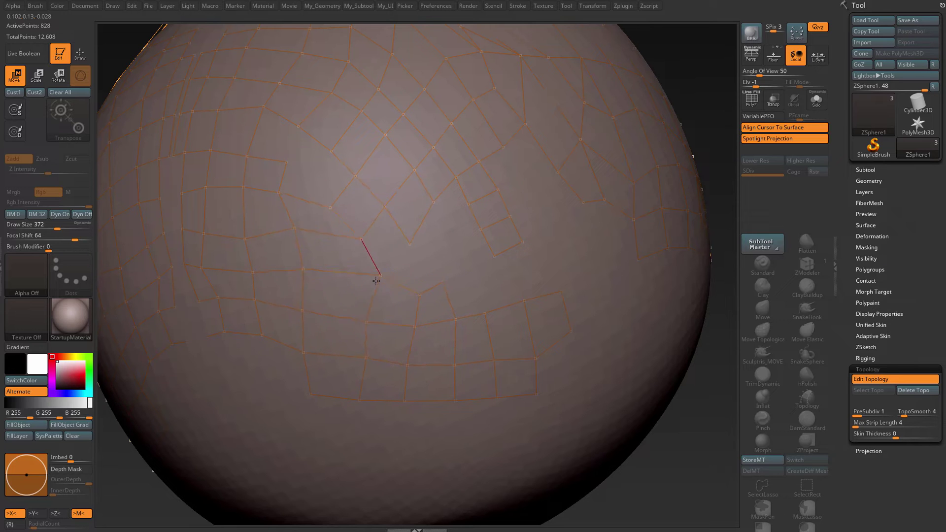
Step: Set the focal shift to -100 and move the point at the gap's lower-left corner with its neighbours
{"action": "key", "text": "space"}
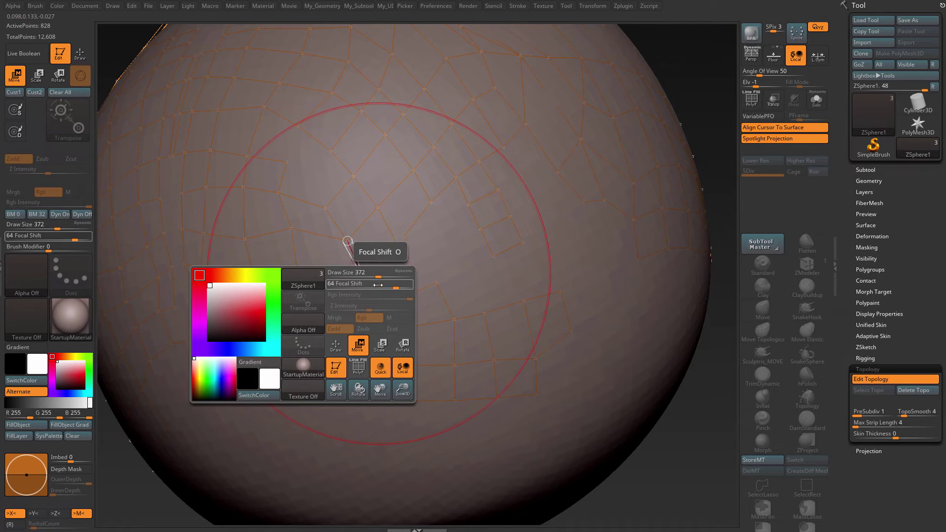
{"action": "mouse_move", "coordinate": [377, 285]}
{"action": "left_mouse_down"}
{"action": "mouse_move", "coordinate": [324, 288]}
{"action": "mouse_move", "coordinate": [360, 275]}
{"action": "mouse_move", "coordinate": [351, 277]}
{"action": "left_mouse_up"}
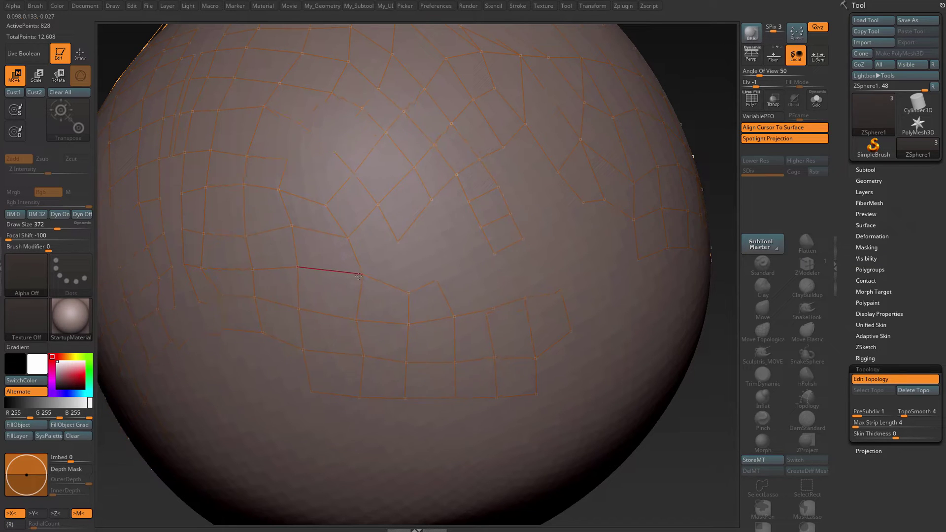
{"action": "left_click_drag", "start_coordinate": [364, 279], "coordinate": [361, 276]}
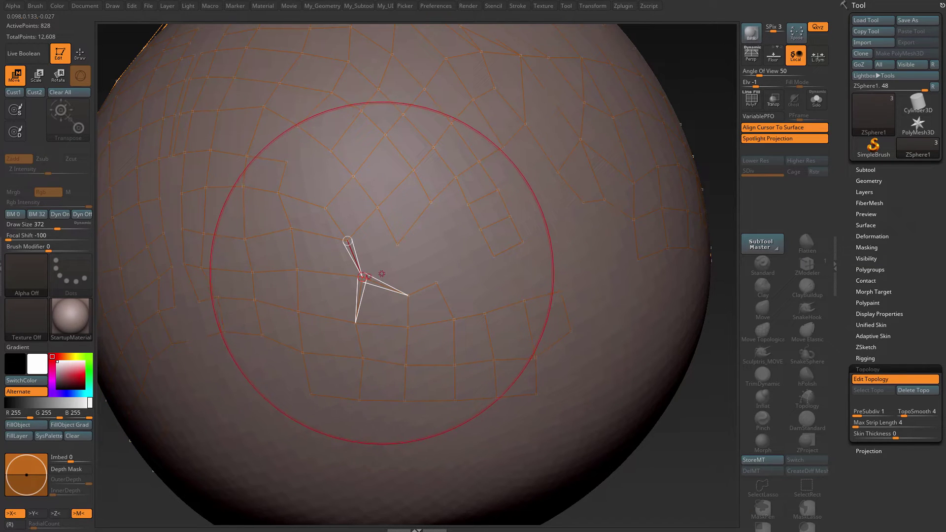
Step: Adjust the focal shift to 46 and to -41, moving the same corner point slightly with these settings
{"action": "key", "text": "space"}
{"action": "left_click_drag", "start_coordinate": [351, 284], "coordinate": [392, 283]}
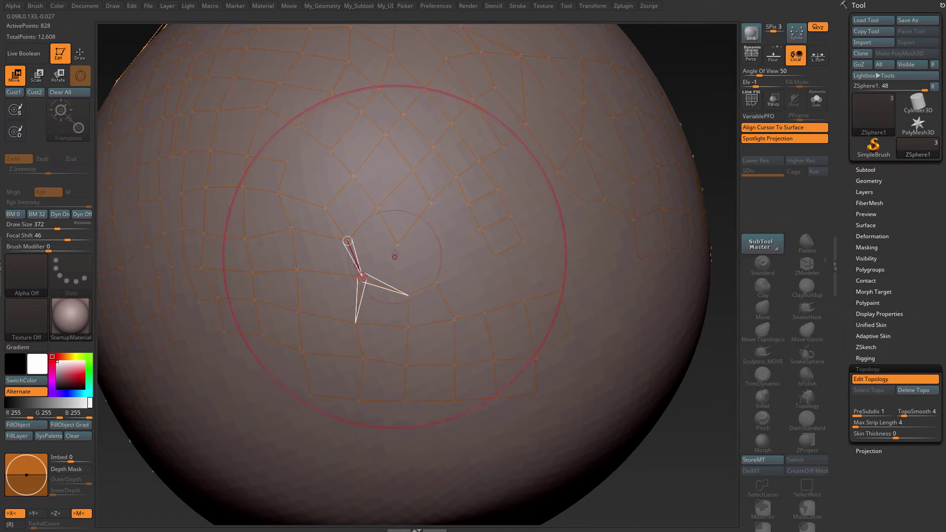
{"action": "left_click", "coordinate": [362, 277]}
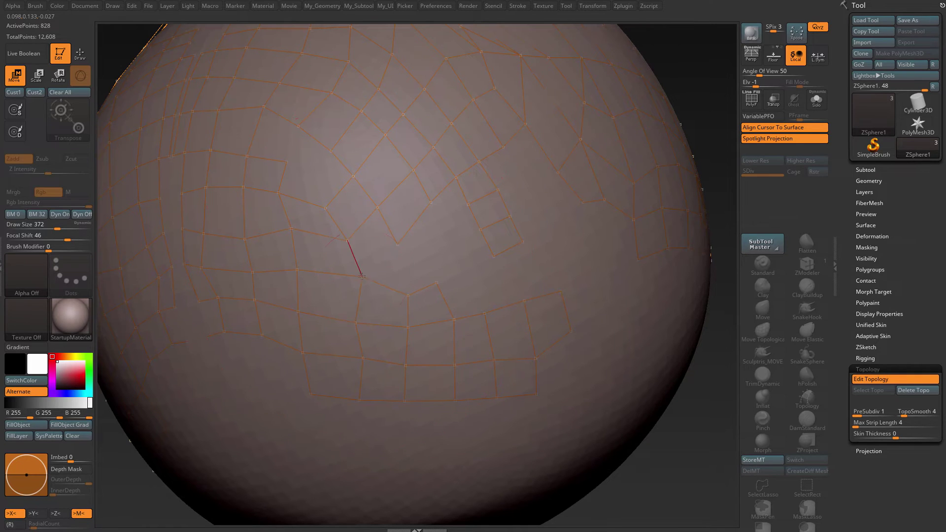
{"action": "key", "text": "space"}
{"action": "mouse_move", "coordinate": [374, 285]}
{"action": "left_mouse_down"}
{"action": "mouse_move", "coordinate": [333, 290]}
{"action": "mouse_move", "coordinate": [370, 271]}
{"action": "left_mouse_up"}
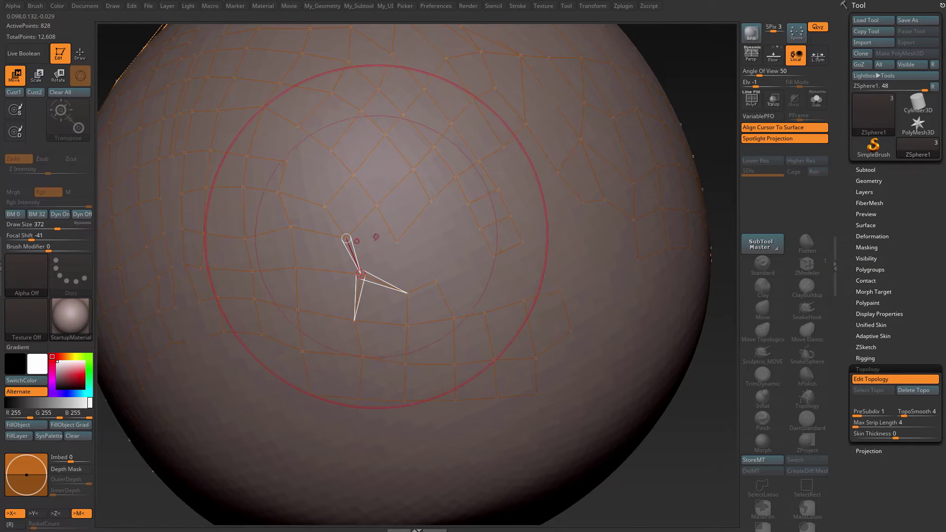
Step: Try to mask the points around the gap's lower-left corner, and move the point up and left of that corner
{"action": "key", "text": "ctrl"}
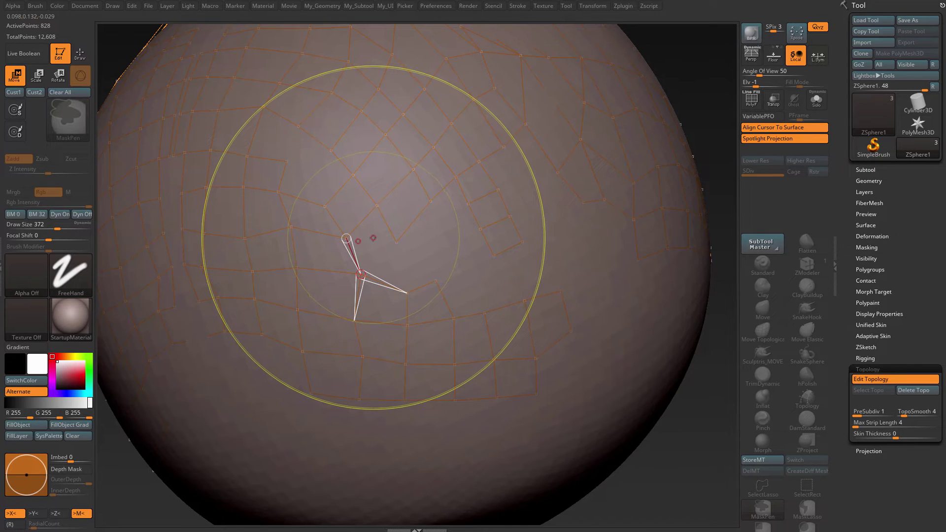
{"action": "left_click_drag", "start_coordinate": [286, 186], "coordinate": [460, 337], "text": "ctrl"}
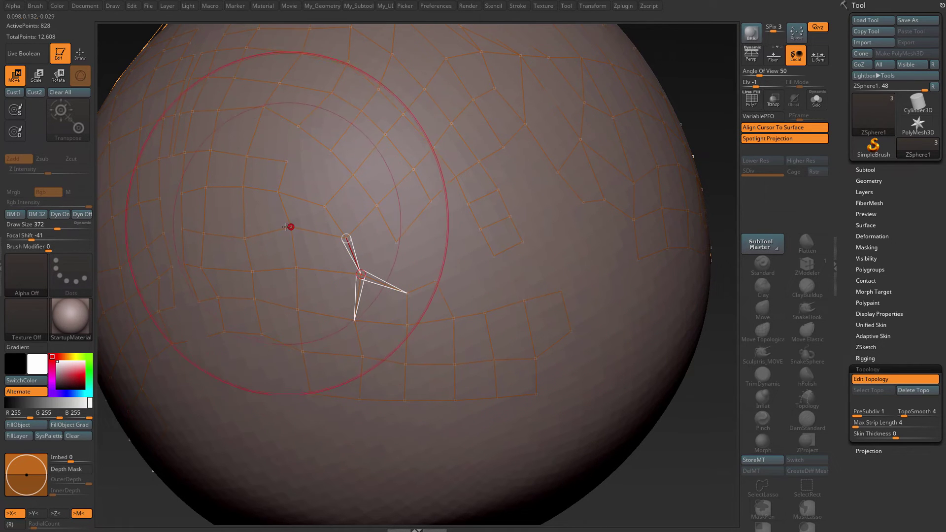
{"action": "left_click_drag", "start_coordinate": [291, 227], "coordinate": [282, 232]}
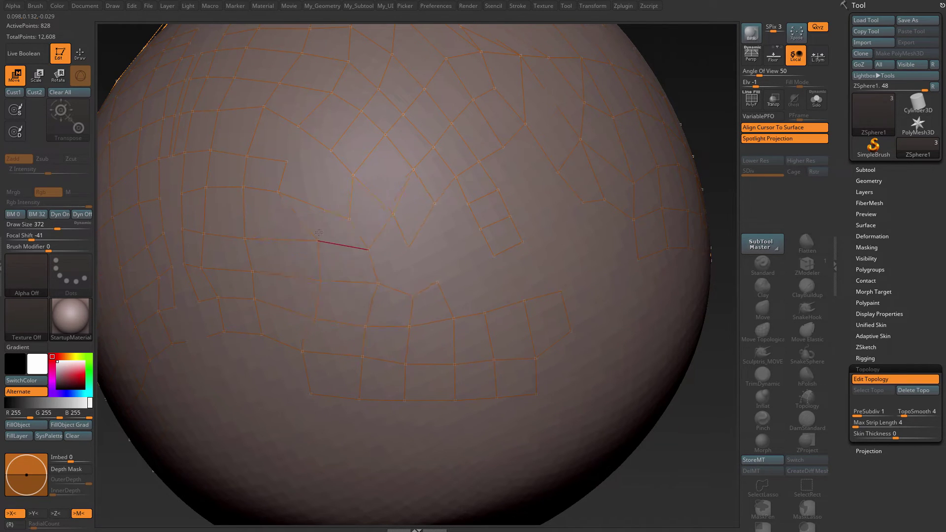
{"action": "left_click_drag", "start_coordinate": [299, 237], "coordinate": [298, 239]}
Step: Assign MaskLasso as the masking brush in draw mode, and return to move mode
{"action": "key", "text": "ctrl"}
{"action": "key", "text": "q"}
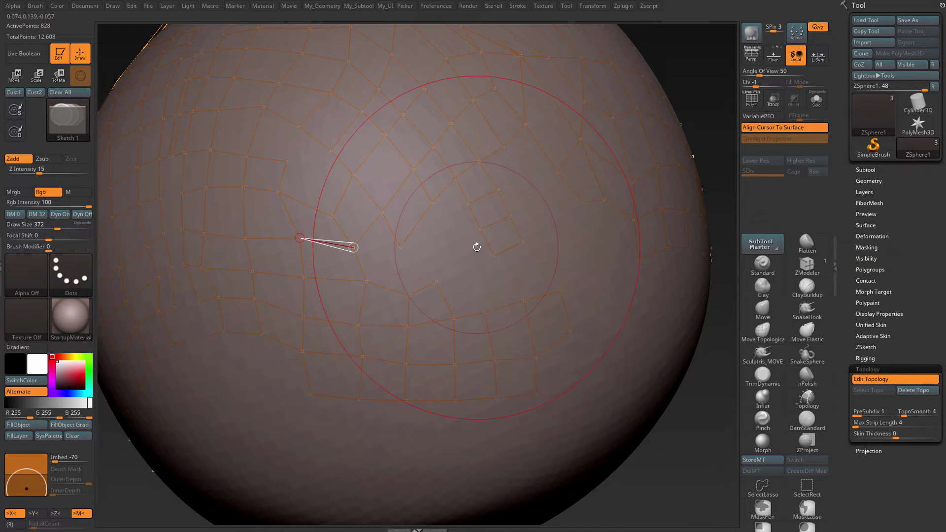
{"action": "left_click", "coordinate": [810, 510]}
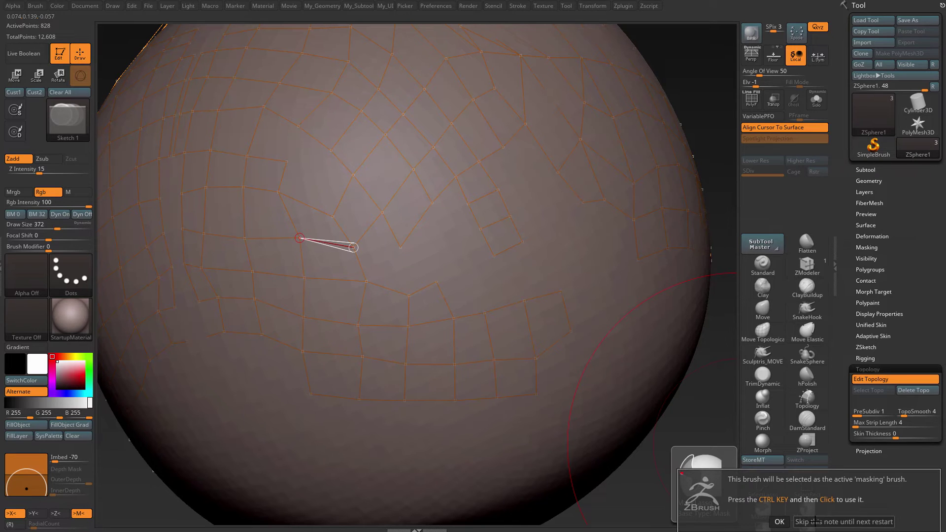
{"action": "left_click", "coordinate": [816, 521]}
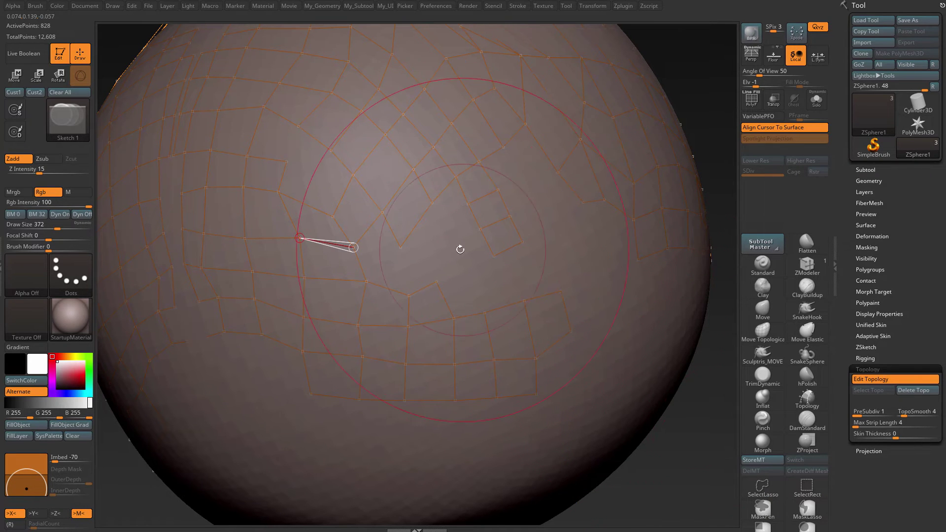
{"action": "key", "text": "w"}
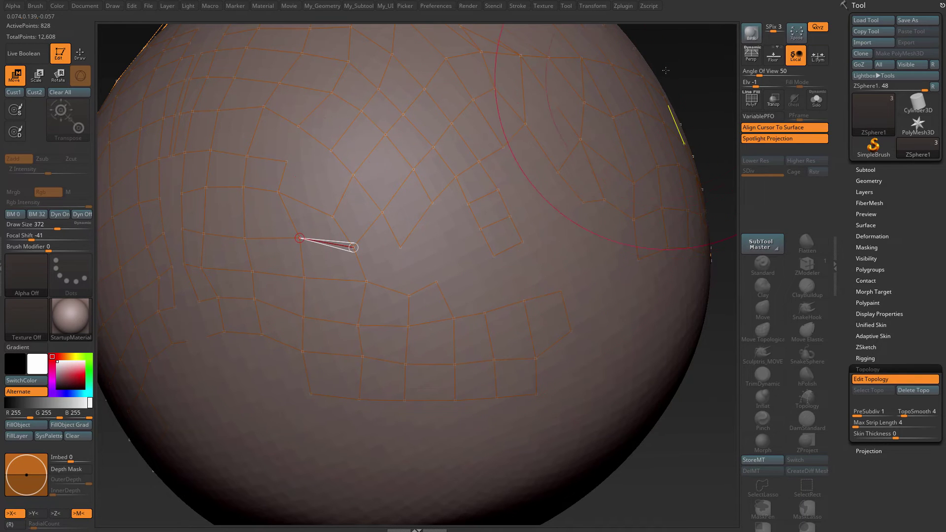
Step: Clear the mask, try moving the point above the gap's lower-left corner, and undo that move
{"action": "key", "text": "ctrl"}
{"action": "left_click_drag", "start_coordinate": [673, 45], "coordinate": [709, 76], "text": "ctrl"}
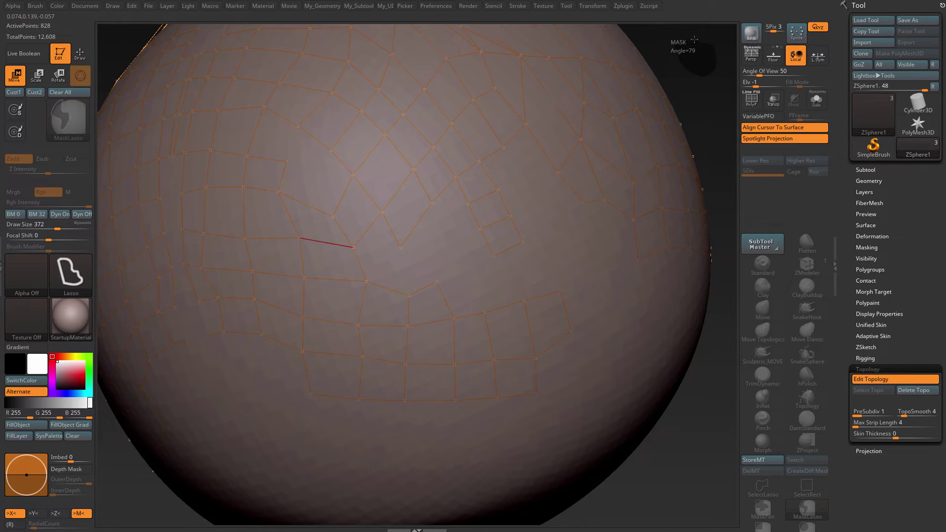
{"action": "left_click_drag", "start_coordinate": [694, 39], "coordinate": [690, 47], "text": "ctrl"}
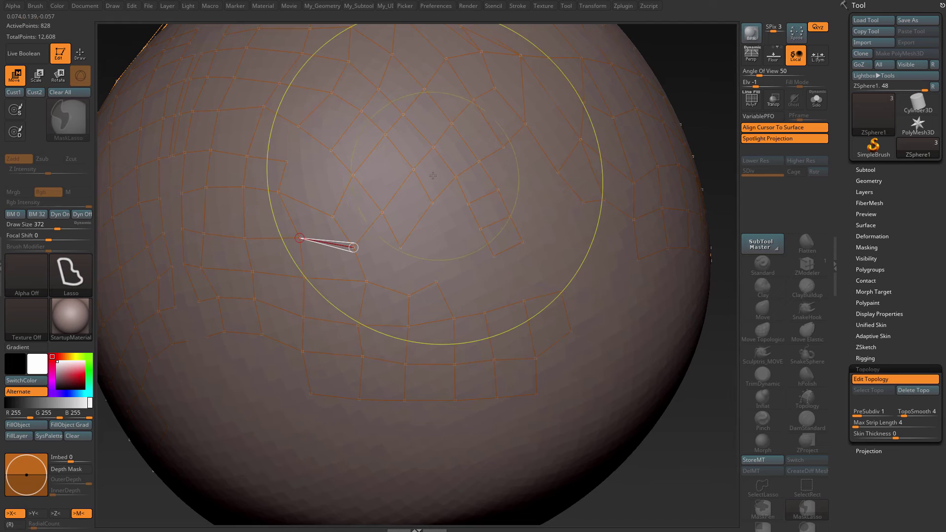
{"action": "mouse_move", "coordinate": [433, 176]}
{"action": "right_mouse_down", "text": "ctrl"}
{"action": "mouse_move", "coordinate": [439, 197]}
{"action": "mouse_move", "coordinate": [417, 183]}
{"action": "right_mouse_up", "text": "ctrl"}
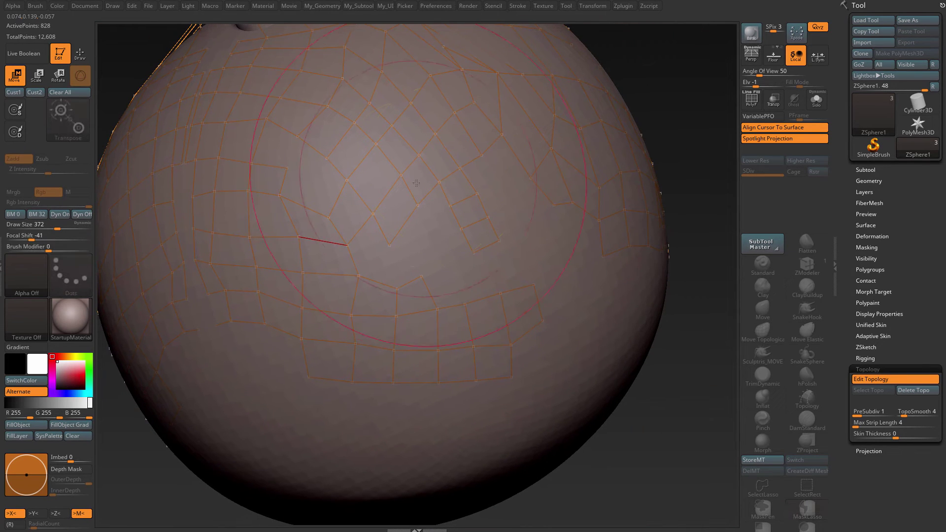
{"action": "mouse_move", "coordinate": [422, 182]}
{"action": "left_mouse_down", "text": "ctrl"}
{"action": "mouse_move", "coordinate": [473, 217]}
{"action": "mouse_move", "coordinate": [431, 157]}
{"action": "mouse_move", "coordinate": [421, 180]}
{"action": "left_mouse_up", "text": "ctrl"}
{"action": "left_click_drag", "start_coordinate": [342, 182], "coordinate": [352, 204]}
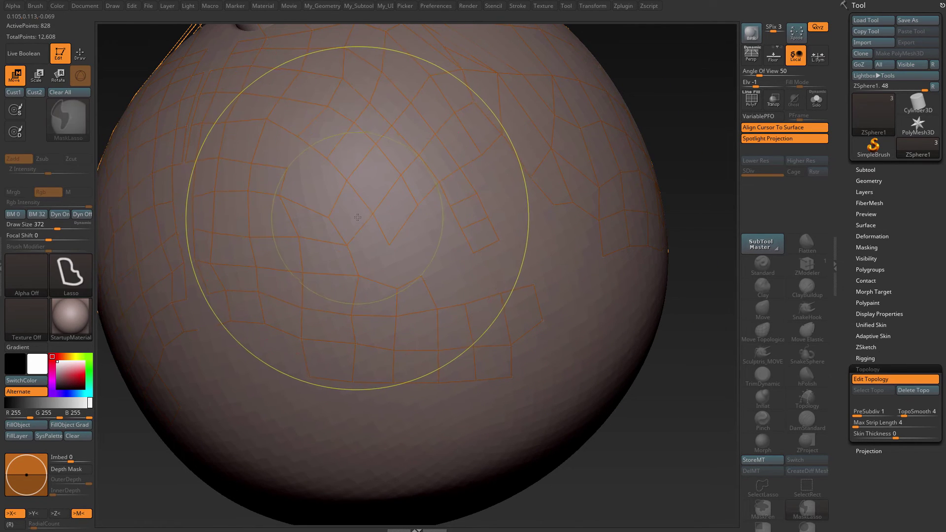
{"action": "key", "text": "ctrl+z"}
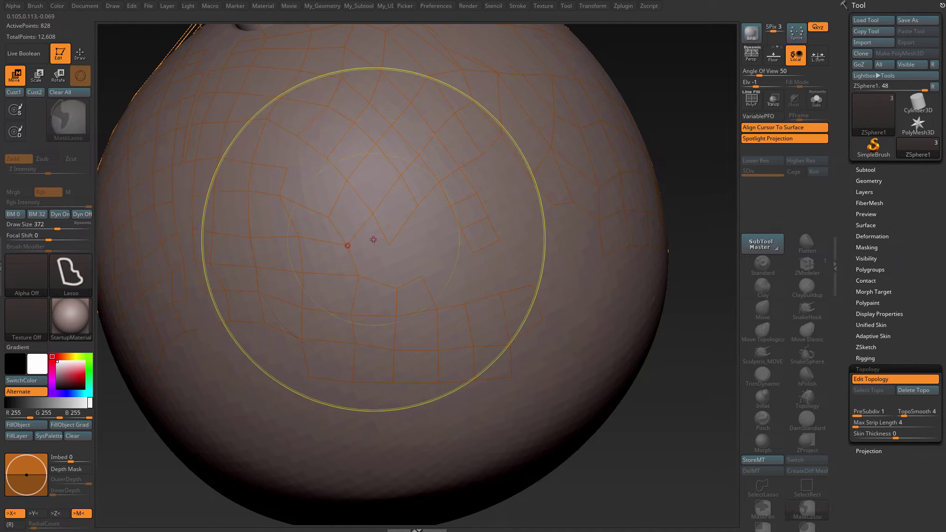
Step: Try to lasso-mask the quads around the gap's left end, and move several points within the masked area
{"action": "mouse_move", "coordinate": [433, 218]}
{"action": "left_mouse_down", "text": "ctrl"}
{"action": "mouse_move", "coordinate": [406, 156]}
{"action": "mouse_move", "coordinate": [376, 133]}
{"action": "mouse_move", "coordinate": [296, 175]}
{"action": "mouse_move", "coordinate": [270, 174]}
{"action": "mouse_move", "coordinate": [276, 310]}
{"action": "mouse_move", "coordinate": [357, 327]}
{"action": "mouse_move", "coordinate": [445, 314]}
{"action": "left_mouse_up", "text": "ctrl"}
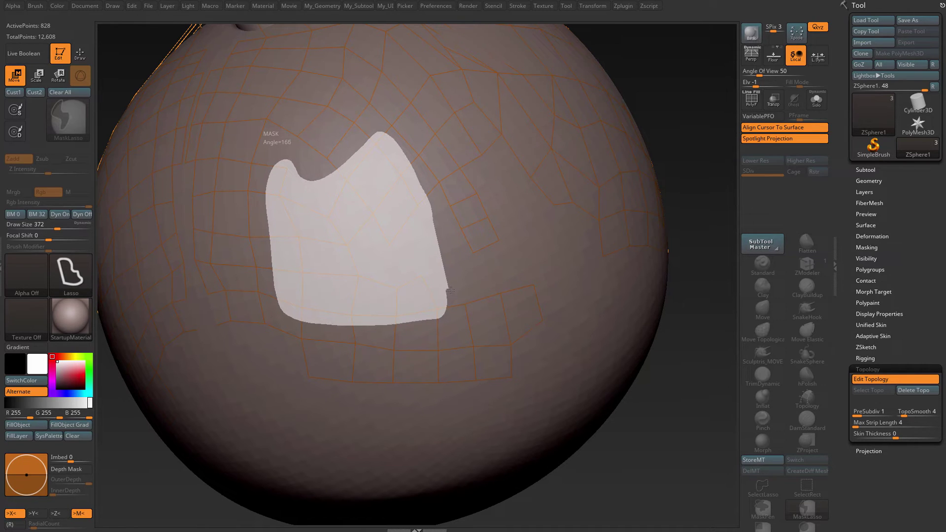
{"action": "left_click_drag", "start_coordinate": [451, 290], "coordinate": [448, 289], "text": "ctrl"}
{"action": "left_click", "coordinate": [359, 275]}
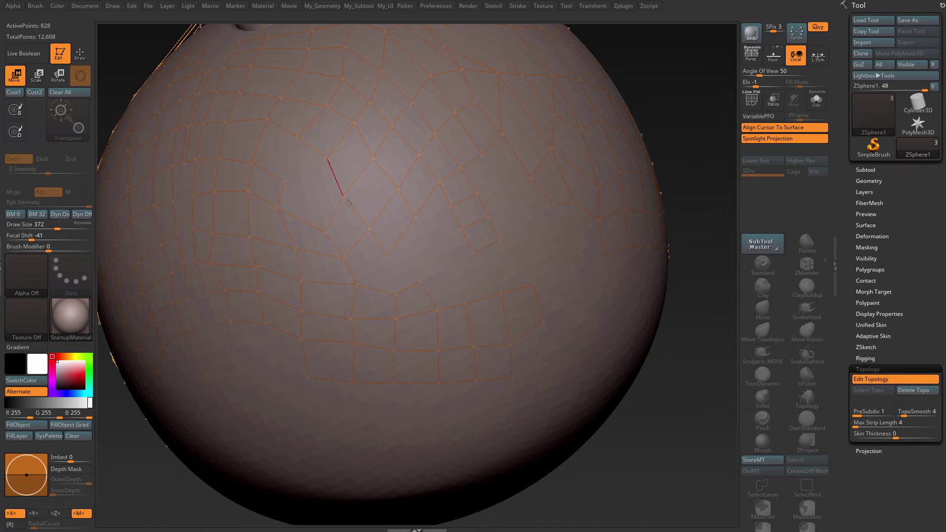
{"action": "left_click_drag", "start_coordinate": [344, 187], "coordinate": [344, 184]}
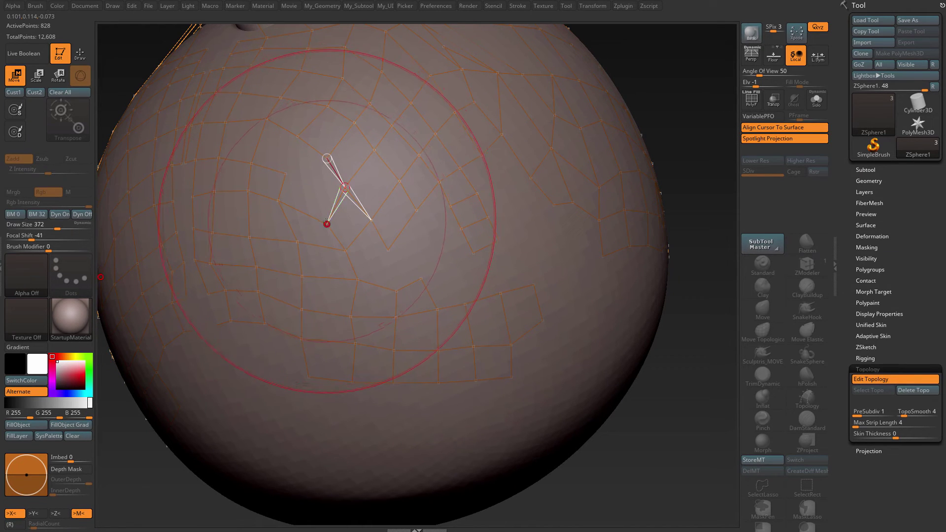
{"action": "mouse_move", "coordinate": [326, 223]}
{"action": "left_mouse_down"}
{"action": "mouse_move", "coordinate": [306, 202]}
{"action": "mouse_move", "coordinate": [287, 236]}
{"action": "left_mouse_up"}
Step: Set the draw size to 116, and move three points around the gap's lower-left corner outward
{"action": "key", "text": "space"}
{"action": "right_click", "coordinate": [319, 202]}
{"action": "left_click_drag", "start_coordinate": [296, 270], "coordinate": [291, 272]}
{"action": "left_click_drag", "start_coordinate": [355, 271], "coordinate": [342, 280]}
{"action": "left_click_drag", "start_coordinate": [337, 243], "coordinate": [328, 248]}
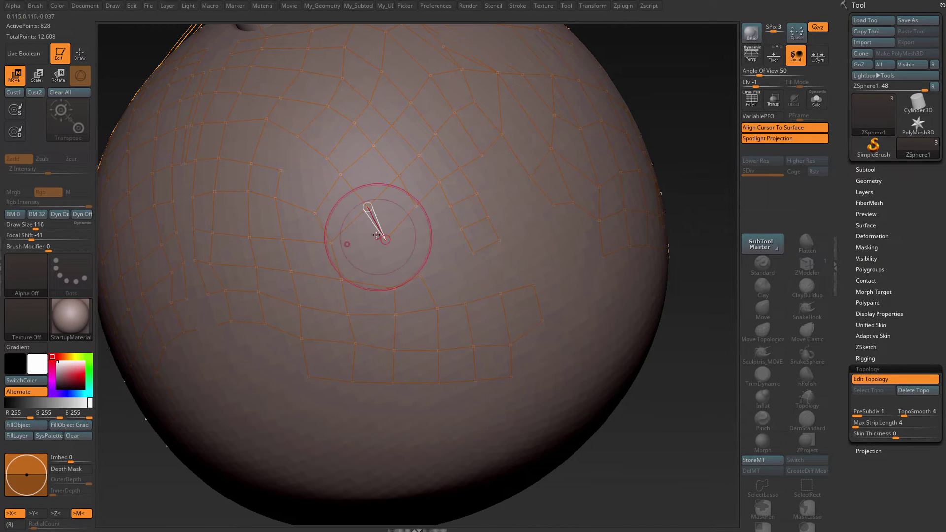
Step: Lower the focal shift at draw size 116, and move the points at the gap's left end
{"action": "key", "text": "space"}
{"action": "left_click_drag", "start_coordinate": [370, 258], "coordinate": [353, 258]}
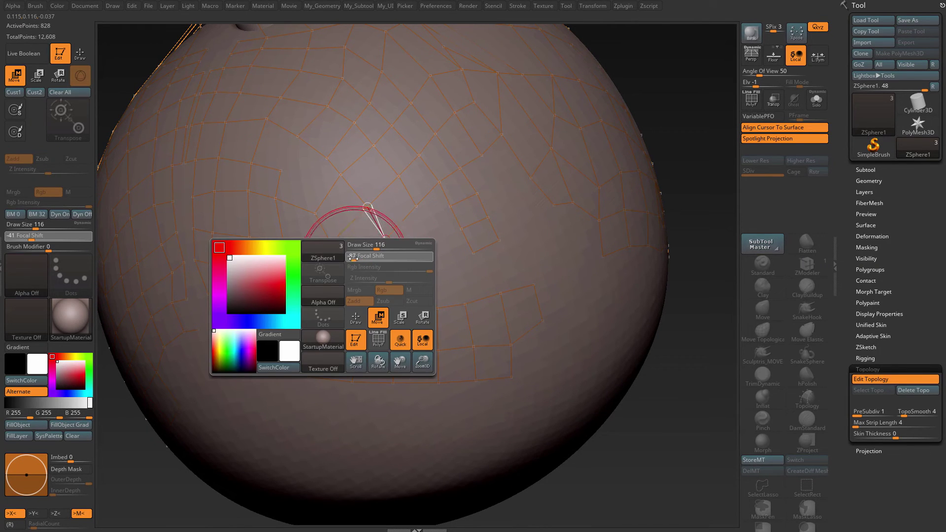
{"action": "mouse_move", "coordinate": [317, 210]}
{"action": "left_mouse_down"}
{"action": "mouse_move", "coordinate": [379, 216]}
{"action": "mouse_move", "coordinate": [389, 226]}
{"action": "mouse_move", "coordinate": [330, 249]}
{"action": "mouse_move", "coordinate": [328, 264]}
{"action": "mouse_move", "coordinate": [378, 264]}
{"action": "left_mouse_up"}
Step: Set the draw size to 305 and the focal shift to 67, and nudge the gap's lower-left corner point
{"action": "key", "text": "space"}
{"action": "key", "text": "space"}
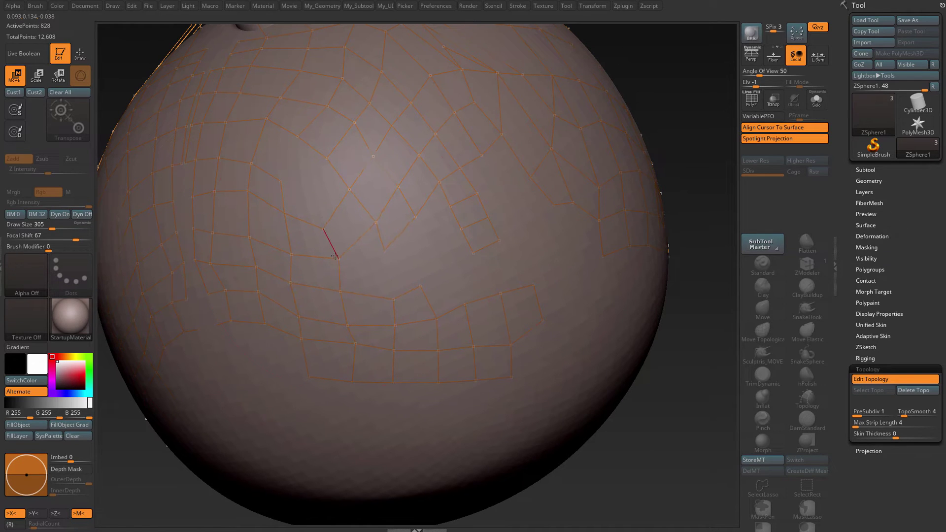
{"action": "left_click", "coordinate": [335, 256]}
Step: Clear the mask using lasso strokes in the empty canvas beside the sphere
{"action": "key", "text": "ctrl"}
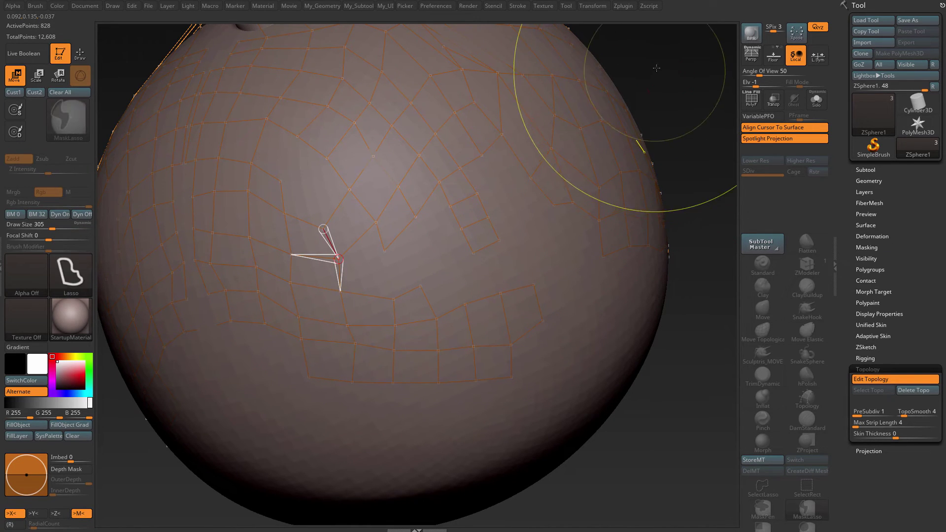
{"action": "mouse_move", "coordinate": [435, 216]}
{"action": "right_mouse_down", "text": "ctrl"}
{"action": "mouse_move", "coordinate": [488, 257]}
{"action": "mouse_move", "coordinate": [676, 74]}
{"action": "right_mouse_up", "text": "ctrl"}
{"action": "mouse_move", "coordinate": [638, 67]}
{"action": "left_mouse_down", "text": "ctrl"}
{"action": "mouse_move", "coordinate": [673, 92]}
{"action": "mouse_move", "coordinate": [670, 58]}
{"action": "mouse_move", "coordinate": [691, 68]}
{"action": "left_mouse_up", "text": "ctrl"}
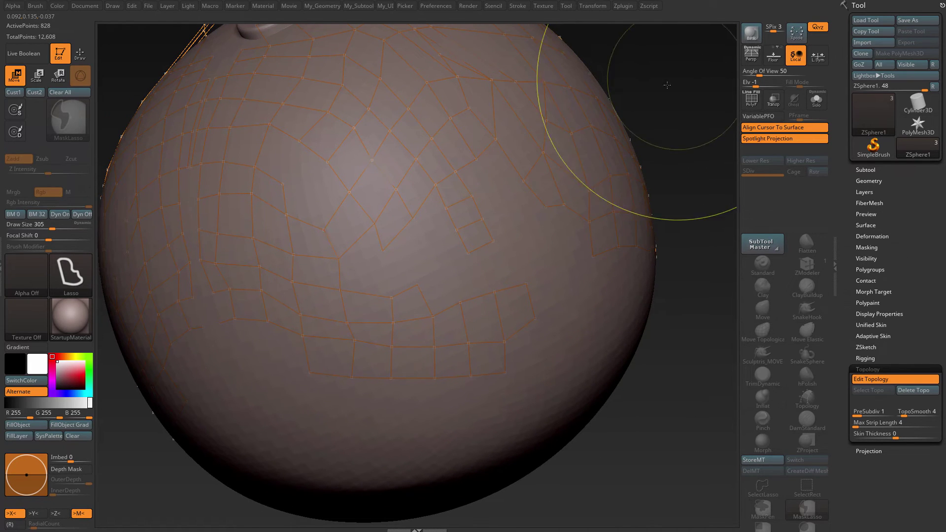
Step: Nudge points from the gap's left end into the quad grid to its left to even out their spacing
{"action": "left_click", "coordinate": [372, 224]}
{"action": "left_click_drag", "start_coordinate": [364, 227], "coordinate": [363, 230]}
{"action": "left_click_drag", "start_coordinate": [286, 214], "coordinate": [294, 211]}
{"action": "left_click_drag", "start_coordinate": [255, 237], "coordinate": [265, 234]}
{"action": "right_click_drag", "start_coordinate": [217, 242], "coordinate": [246, 243]}
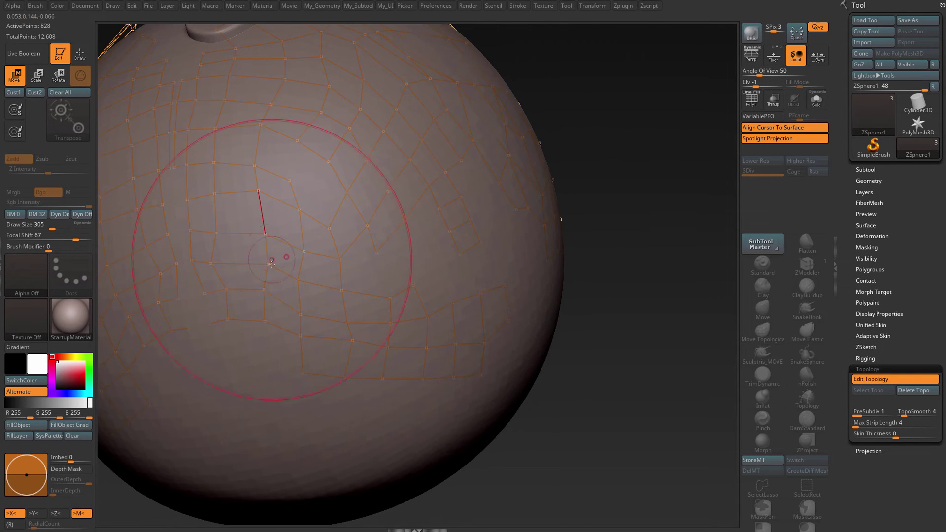
{"action": "left_click_drag", "start_coordinate": [268, 264], "coordinate": [271, 259]}
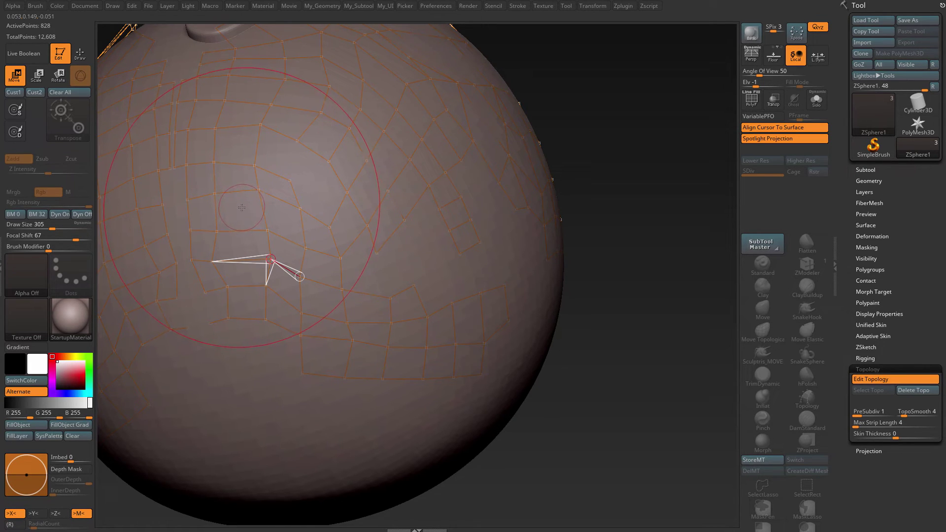
Step: Move three points along the gap's upper-left edge to reshape the quads leading to its corner
{"action": "right_click_drag", "start_coordinate": [243, 208], "coordinate": [243, 208]}
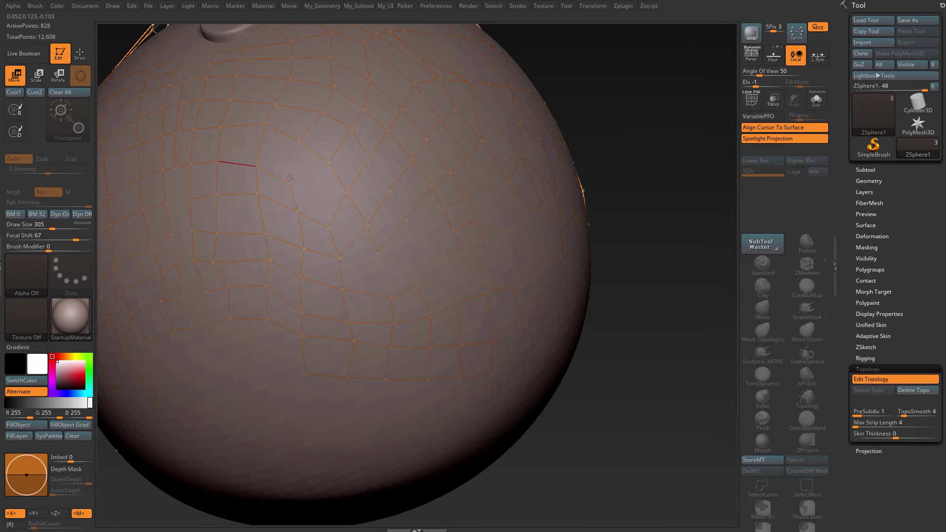
{"action": "left_click_drag", "start_coordinate": [332, 159], "coordinate": [338, 192]}
{"action": "left_click_drag", "start_coordinate": [362, 226], "coordinate": [363, 218]}
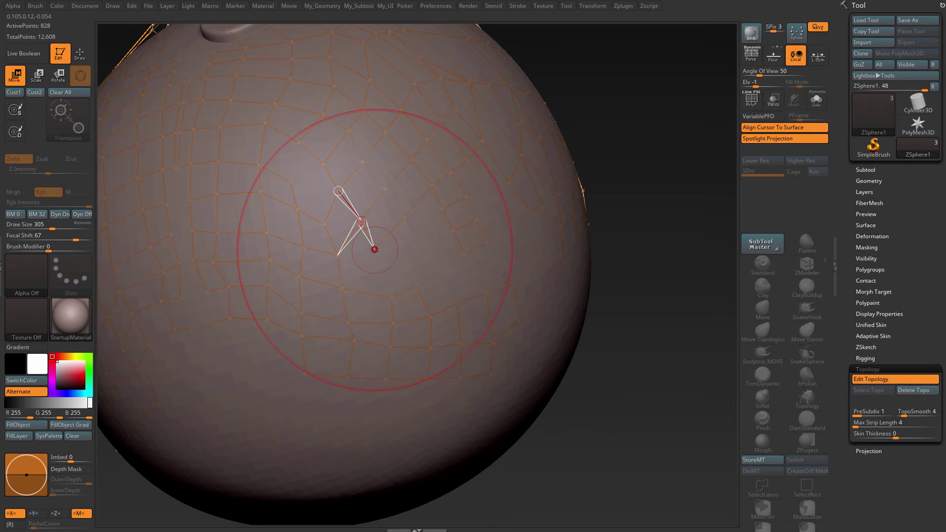
{"action": "left_click_drag", "start_coordinate": [374, 249], "coordinate": [336, 250]}
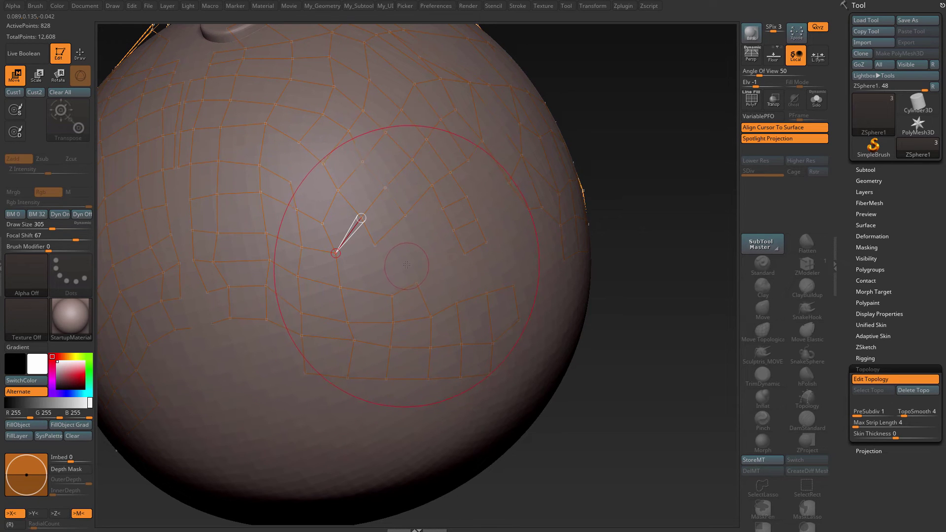
Step: Try to lasso-mask the whole group of quads around the gap's left end again
{"action": "key", "text": "ctrl"}
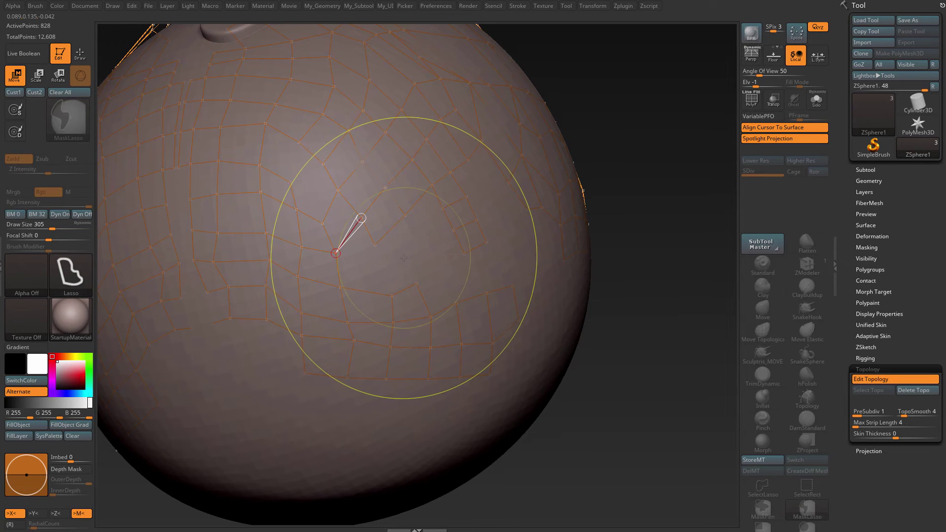
{"action": "left_click_drag", "start_coordinate": [424, 232], "coordinate": [412, 185], "text": "ctrl"}
{"action": "mouse_move", "coordinate": [373, 122]}
{"action": "left_mouse_down", "text": "ctrl"}
{"action": "mouse_move", "coordinate": [254, 152]}
{"action": "mouse_move", "coordinate": [252, 252]}
{"action": "mouse_move", "coordinate": [278, 292]}
{"action": "mouse_move", "coordinate": [411, 309]}
{"action": "left_mouse_up", "text": "ctrl"}
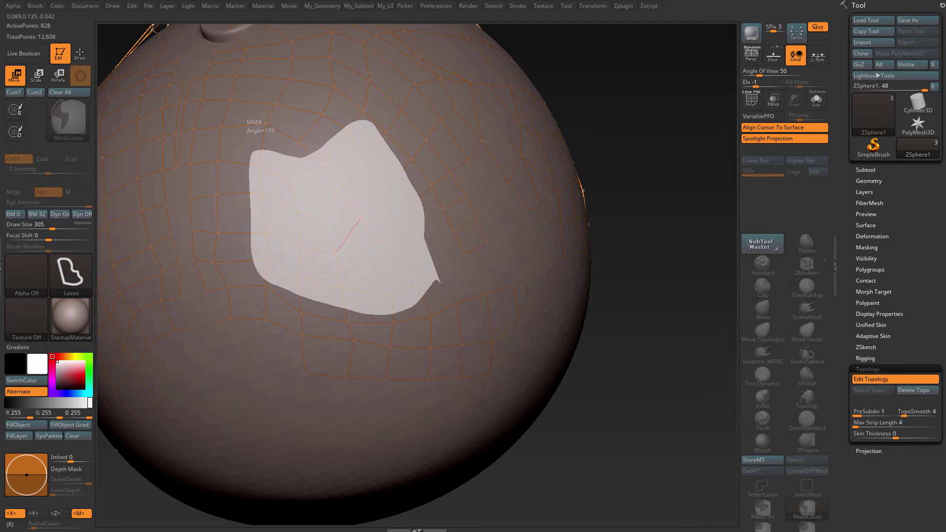
{"action": "left_click_drag", "start_coordinate": [444, 287], "coordinate": [444, 286], "text": "ctrl"}
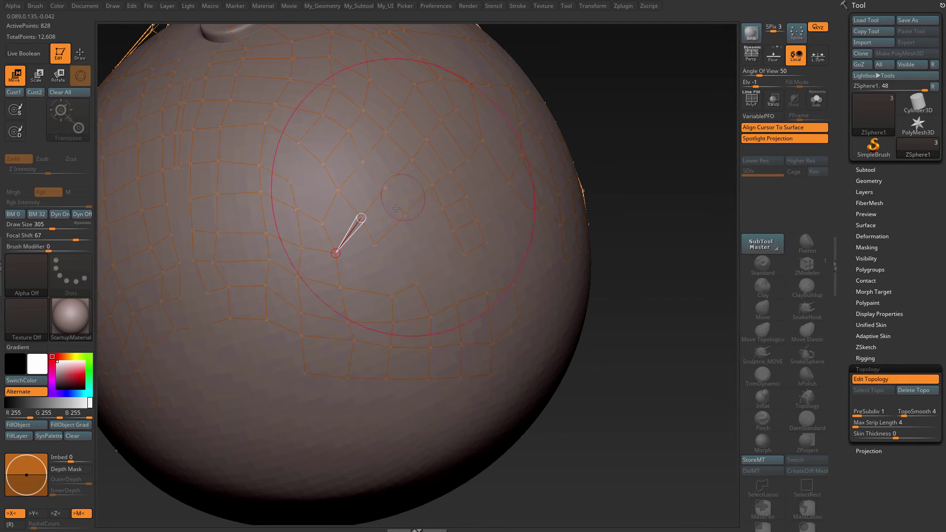
Step: Set the draw size to 437, and reposition the points around the gap's left end and along its lower edge
{"action": "key", "text": "space"}
{"action": "left_click_drag", "start_coordinate": [354, 217], "coordinate": [363, 222]}
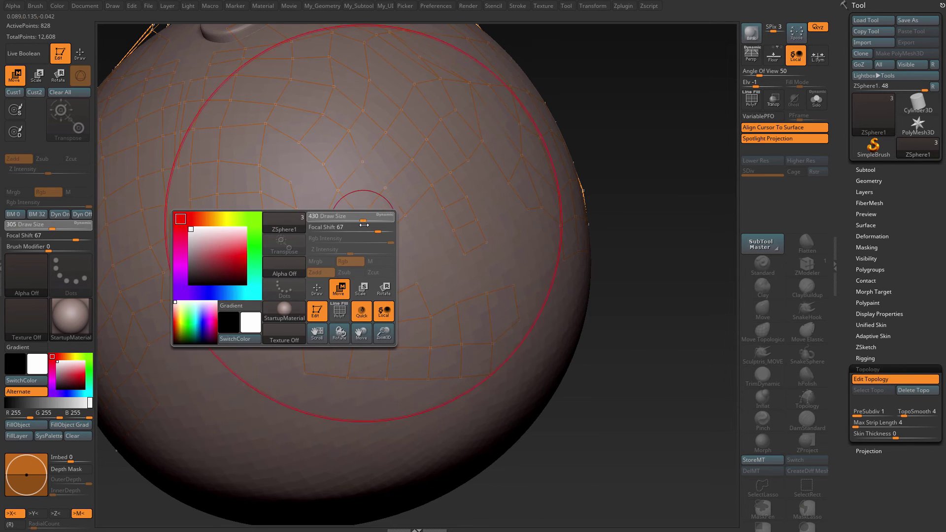
{"action": "mouse_move", "coordinate": [357, 220]}
{"action": "right_mouse_down"}
{"action": "mouse_move", "coordinate": [345, 221]}
{"action": "mouse_move", "coordinate": [362, 220]}
{"action": "right_mouse_up"}
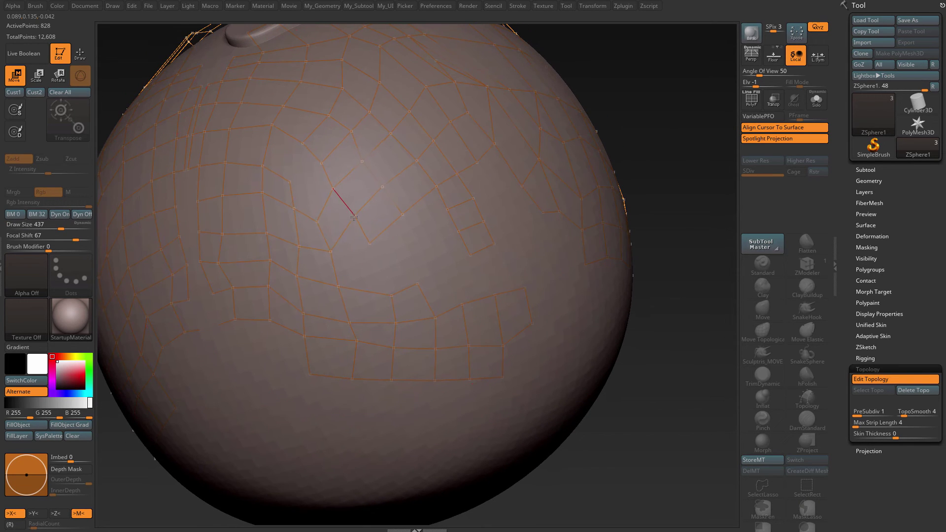
{"action": "left_click", "coordinate": [283, 210]}
{"action": "left_click", "coordinate": [310, 163]}
{"action": "left_click_drag", "start_coordinate": [358, 161], "coordinate": [365, 161]}
{"action": "left_click", "coordinate": [393, 293]}
{"action": "left_click_drag", "start_coordinate": [420, 279], "coordinate": [335, 281]}
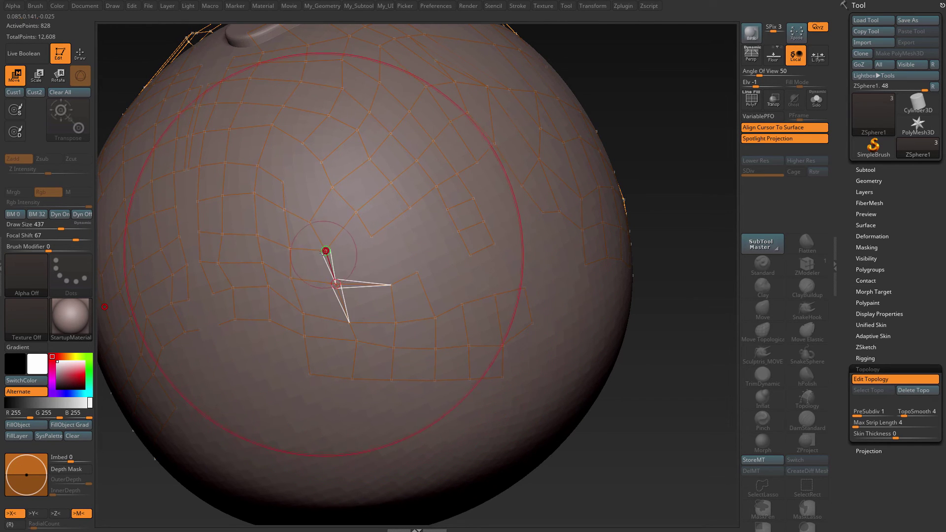
{"action": "left_click", "coordinate": [294, 271]}
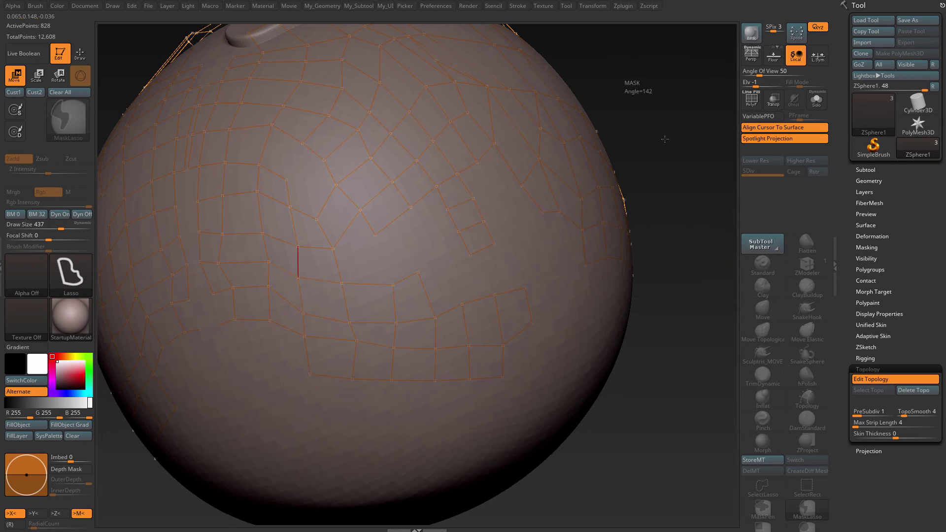
Step: Set the draw size to 1, and adjust individual points in the quad rows below the gap
{"action": "key", "text": "space"}
{"action": "left_click_drag", "start_coordinate": [416, 248], "coordinate": [378, 242]}
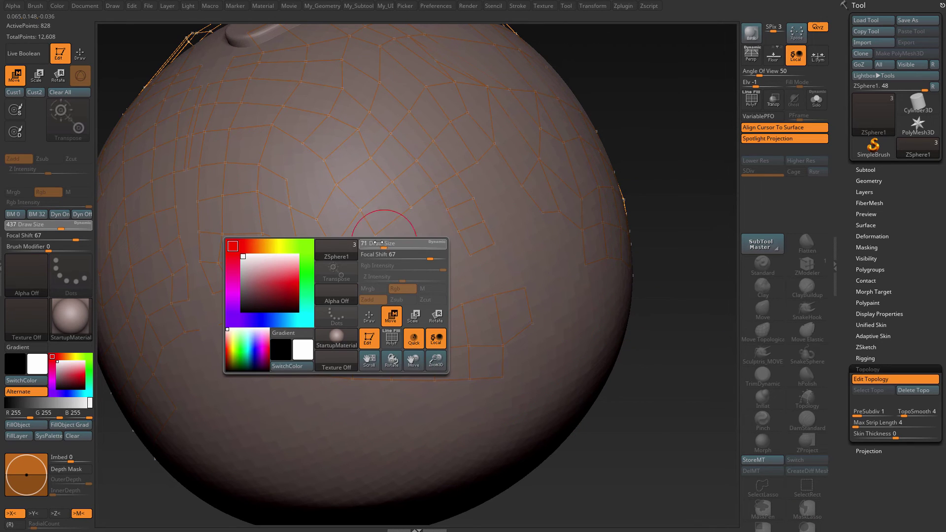
{"action": "right_click_drag", "start_coordinate": [349, 246], "coordinate": [330, 198], "text": "ctrl"}
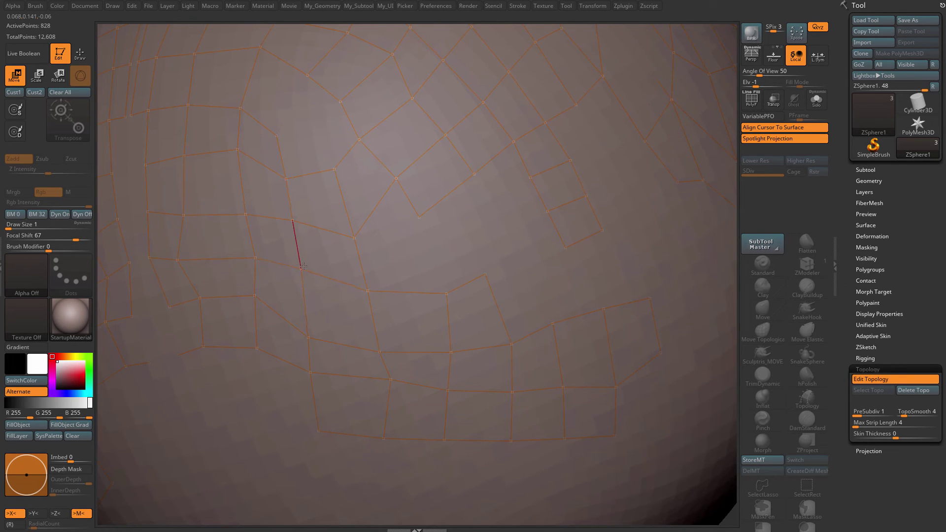
{"action": "left_click_drag", "start_coordinate": [368, 290], "coordinate": [369, 280]}
{"action": "left_click_drag", "start_coordinate": [309, 338], "coordinate": [313, 315]}
{"action": "left_click", "coordinate": [381, 329]}
{"action": "left_click", "coordinate": [510, 343]}
Step: Set the draw size to 262, and shift points in the rows below the gap upward to even out the quads
{"action": "right_click_drag", "start_coordinate": [507, 341], "coordinate": [467, 244], "text": "alt"}
{"action": "key", "text": "space"}
{"action": "left_click_drag", "start_coordinate": [466, 243], "coordinate": [507, 243]}
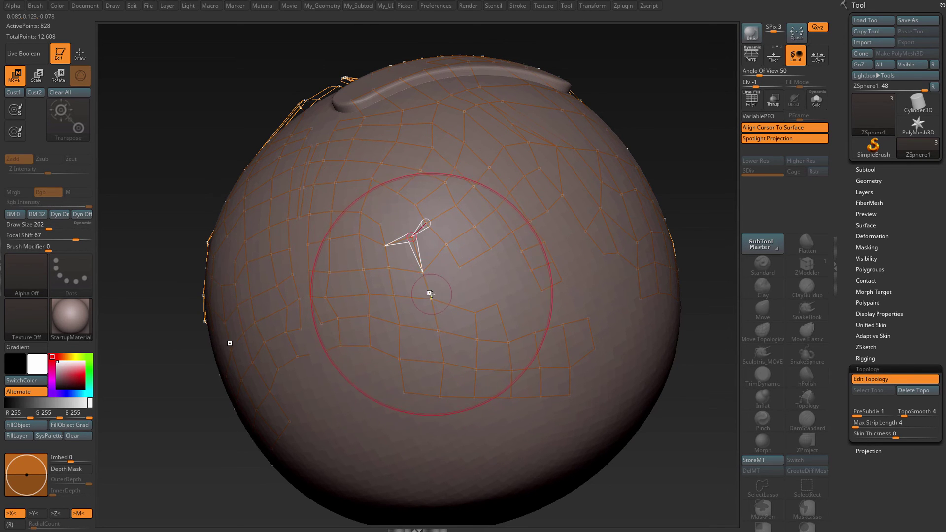
{"action": "left_click_drag", "start_coordinate": [431, 297], "coordinate": [394, 288]}
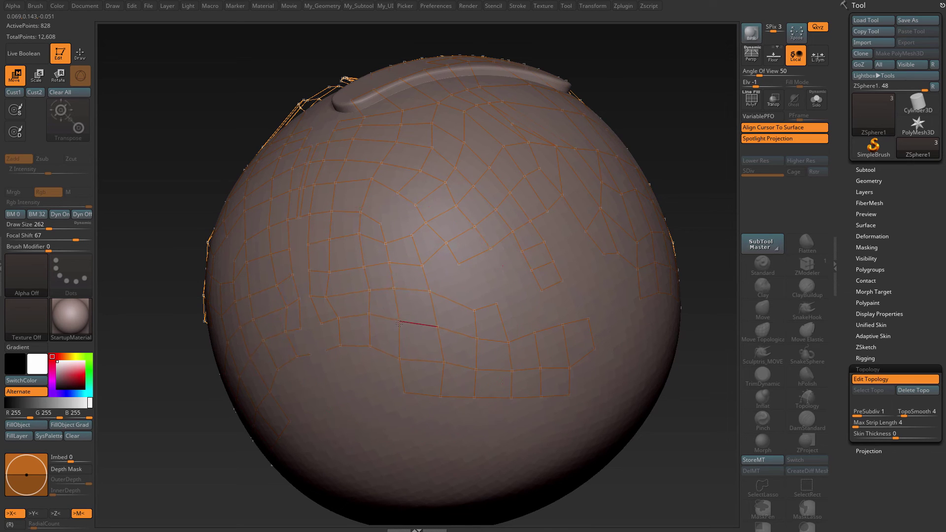
{"action": "left_click_drag", "start_coordinate": [444, 362], "coordinate": [442, 354]}
{"action": "mouse_move", "coordinate": [474, 310]}
{"action": "left_mouse_down"}
{"action": "mouse_move", "coordinate": [473, 297]}
{"action": "mouse_move", "coordinate": [494, 289]}
{"action": "mouse_move", "coordinate": [472, 293]}
{"action": "left_mouse_up"}
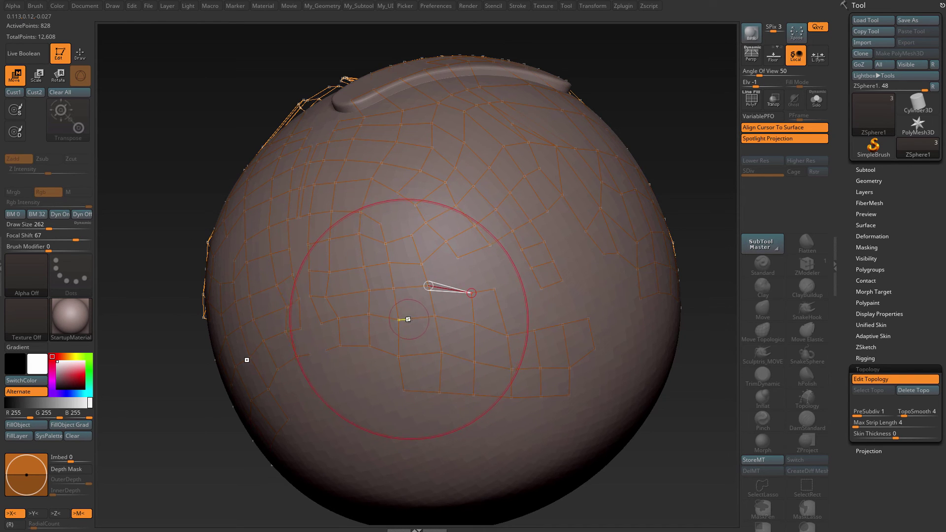
Step: Lasso-mask across the quads along the gap's upper right edge, and shift points in the rows below the gap upward
{"action": "key", "text": "ctrl"}
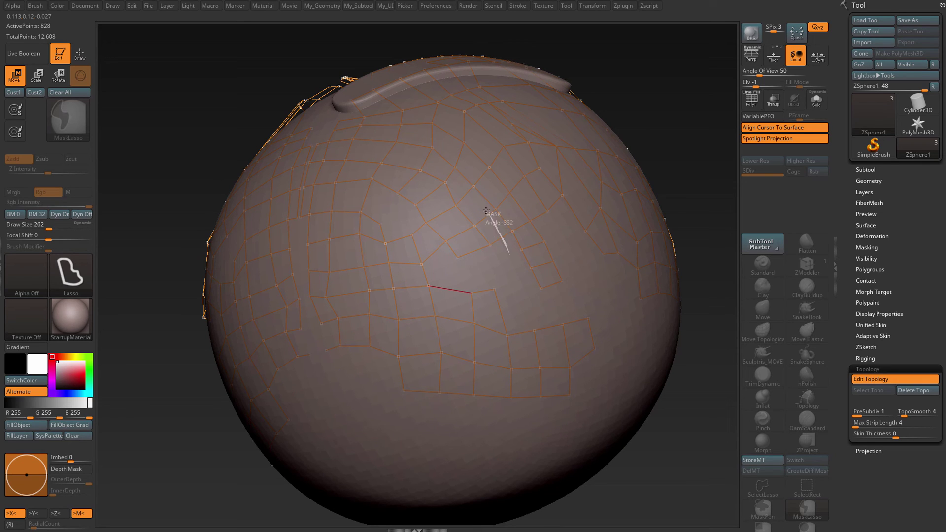
{"action": "mouse_move", "coordinate": [453, 201]}
{"action": "left_mouse_down", "text": "ctrl"}
{"action": "mouse_move", "coordinate": [417, 217]}
{"action": "mouse_move", "coordinate": [377, 262]}
{"action": "mouse_move", "coordinate": [387, 365]}
{"action": "mouse_move", "coordinate": [441, 415]}
{"action": "mouse_move", "coordinate": [530, 434]}
{"action": "mouse_move", "coordinate": [608, 355]}
{"action": "mouse_move", "coordinate": [525, 286]}
{"action": "mouse_move", "coordinate": [509, 258]}
{"action": "left_mouse_up", "text": "ctrl"}
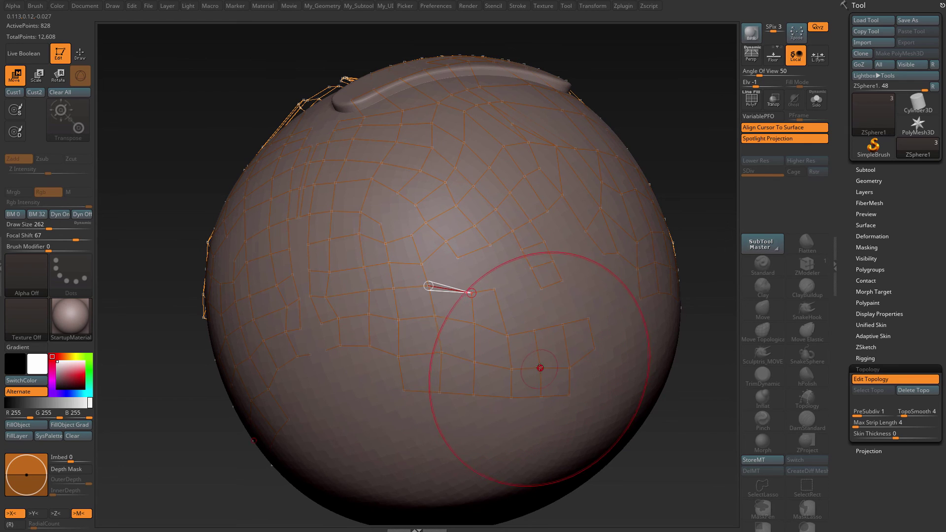
{"action": "mouse_move", "coordinate": [568, 364]}
{"action": "left_mouse_down"}
{"action": "mouse_move", "coordinate": [562, 354]}
{"action": "mouse_move", "coordinate": [587, 330]}
{"action": "left_mouse_up"}
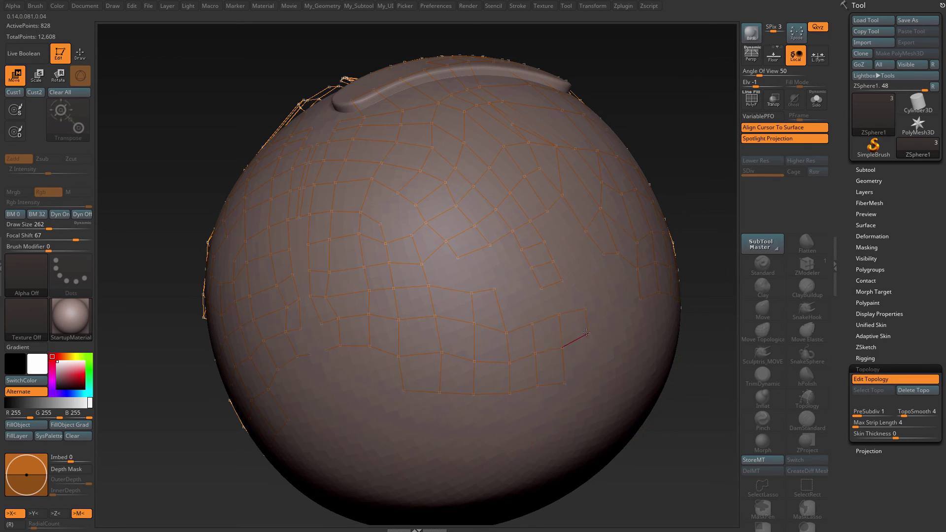
{"action": "left_click_drag", "start_coordinate": [564, 383], "coordinate": [557, 373]}
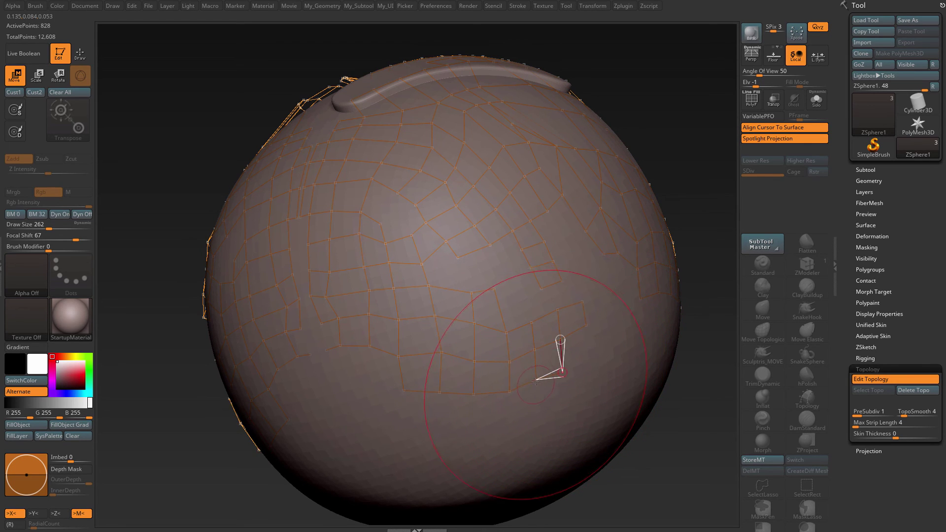
{"action": "right_click_drag", "start_coordinate": [543, 386], "coordinate": [476, 357]}
{"action": "left_click_drag", "start_coordinate": [471, 357], "coordinate": [466, 347]}
{"action": "mouse_move", "coordinate": [430, 346]}
{"action": "left_mouse_down"}
{"action": "mouse_move", "coordinate": [437, 325]}
{"action": "mouse_move", "coordinate": [392, 318]}
{"action": "mouse_move", "coordinate": [442, 323]}
{"action": "left_mouse_up"}
Step: Set the draw size to 293, and adjust points along the gap's right edge and in the quad rows below it
{"action": "key", "text": "space"}
{"action": "key", "text": "space"}
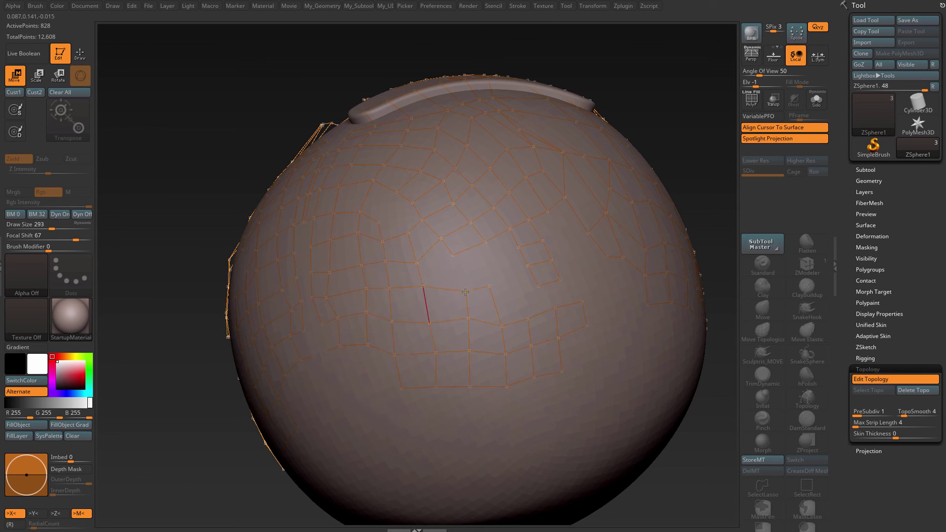
{"action": "right_click_drag", "start_coordinate": [459, 245], "coordinate": [486, 243]}
{"action": "left_click_drag", "start_coordinate": [526, 264], "coordinate": [527, 265]}
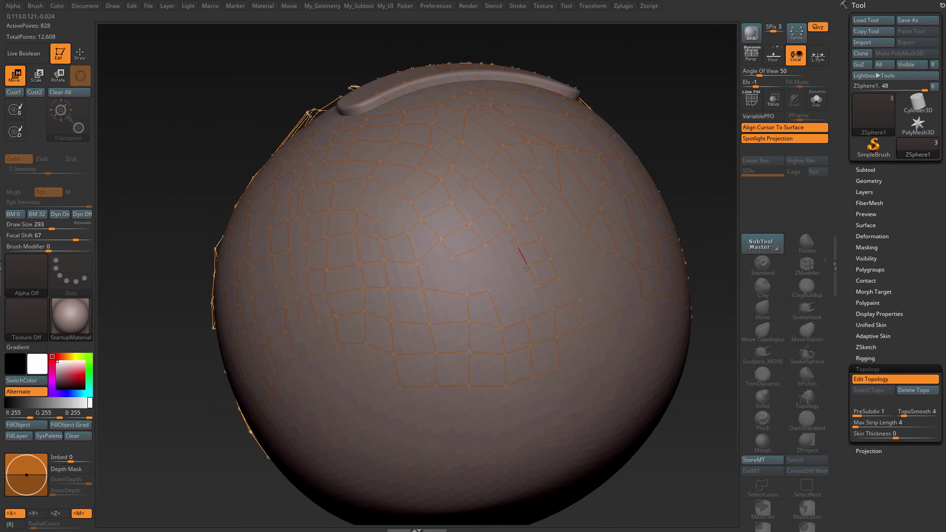
{"action": "left_click_drag", "start_coordinate": [530, 217], "coordinate": [528, 220]}
{"action": "left_click_drag", "start_coordinate": [434, 355], "coordinate": [429, 356]}
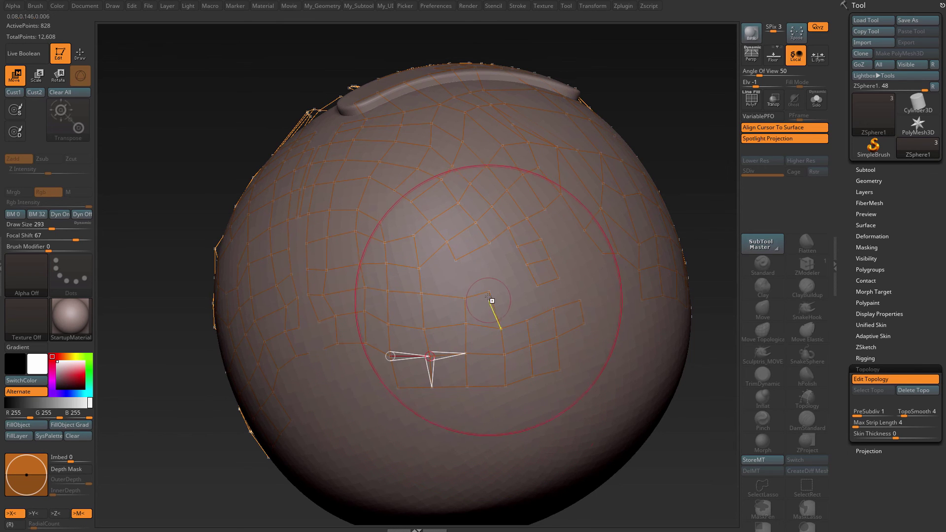
{"action": "left_click_drag", "start_coordinate": [489, 291], "coordinate": [494, 294]}
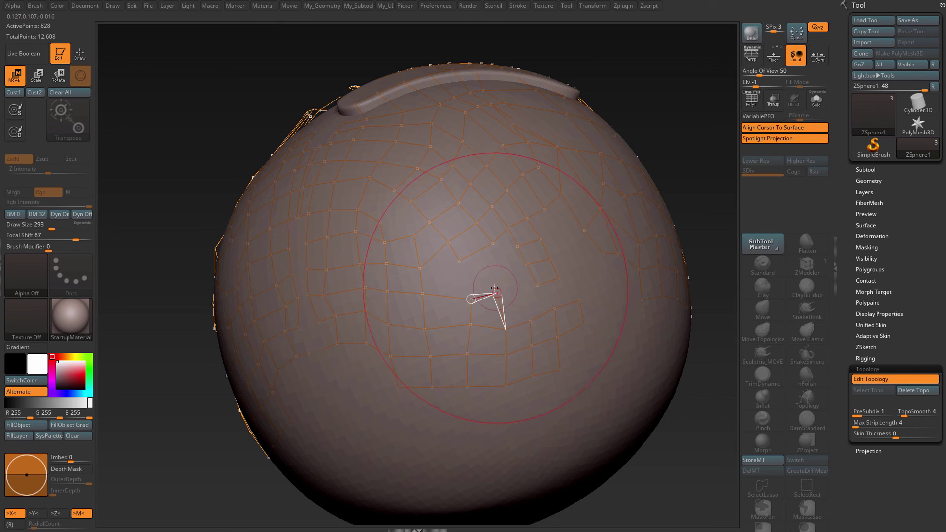
Step: Set the draw size to 51 and the focal shift to -49, and pull a point on the gap's upper edge downward
{"action": "key", "text": "ctrl"}
{"action": "key", "text": "space"}
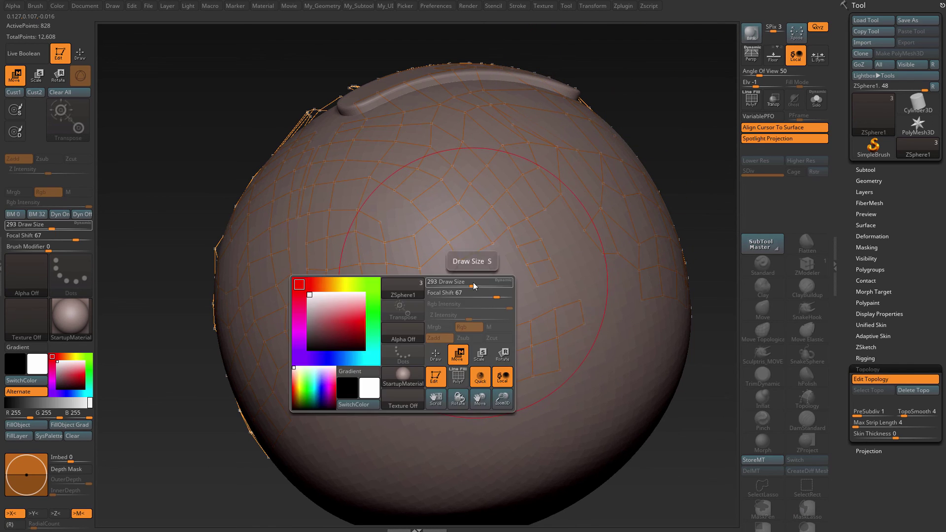
{"action": "mouse_move", "coordinate": [468, 282]}
{"action": "left_mouse_down"}
{"action": "mouse_move", "coordinate": [446, 282]}
{"action": "mouse_move", "coordinate": [449, 292]}
{"action": "left_mouse_up"}
{"action": "mouse_move", "coordinate": [448, 243]}
{"action": "left_mouse_down"}
{"action": "mouse_move", "coordinate": [456, 262]}
{"action": "mouse_move", "coordinate": [451, 247]}
{"action": "mouse_move", "coordinate": [438, 266]}
{"action": "mouse_move", "coordinate": [451, 265]}
{"action": "left_mouse_up"}
Step: Set the draw size to 177, and reposition the points along the gap's upper and left edges
{"action": "key", "text": "space"}
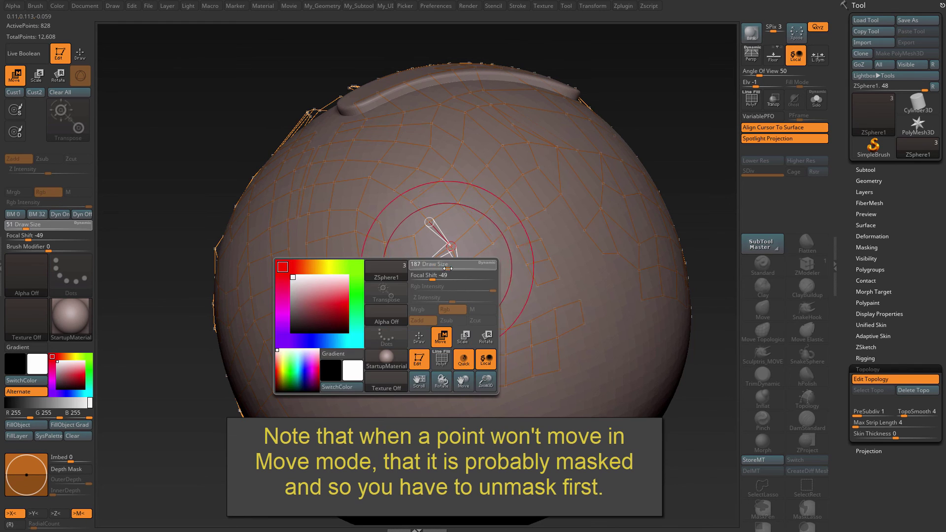
{"action": "mouse_move", "coordinate": [415, 235]}
{"action": "left_mouse_down"}
{"action": "mouse_move", "coordinate": [420, 244]}
{"action": "mouse_move", "coordinate": [434, 233]}
{"action": "left_mouse_up"}
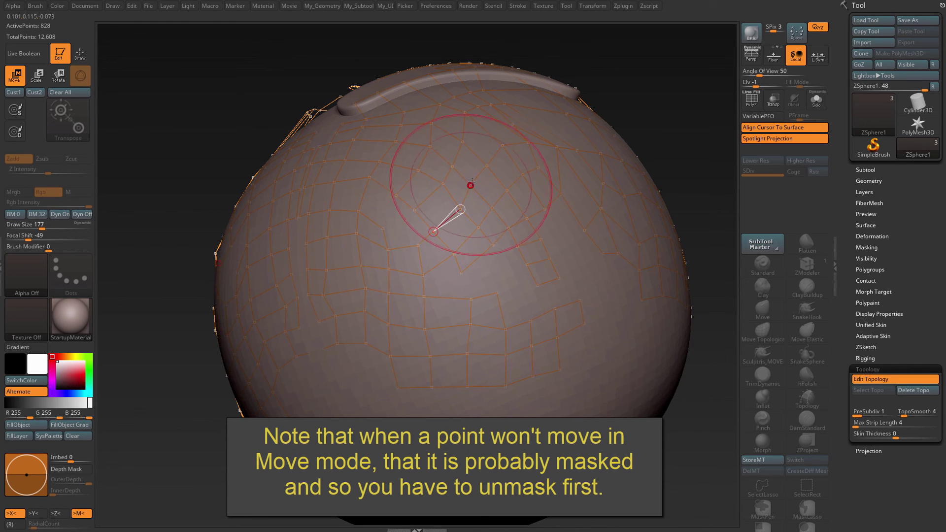
{"action": "left_click_drag", "start_coordinate": [470, 184], "coordinate": [414, 194]}
{"action": "right_click_drag", "start_coordinate": [398, 287], "coordinate": [439, 290]}
{"action": "left_click_drag", "start_coordinate": [395, 264], "coordinate": [391, 226]}
{"action": "left_click_drag", "start_coordinate": [457, 263], "coordinate": [461, 269]}
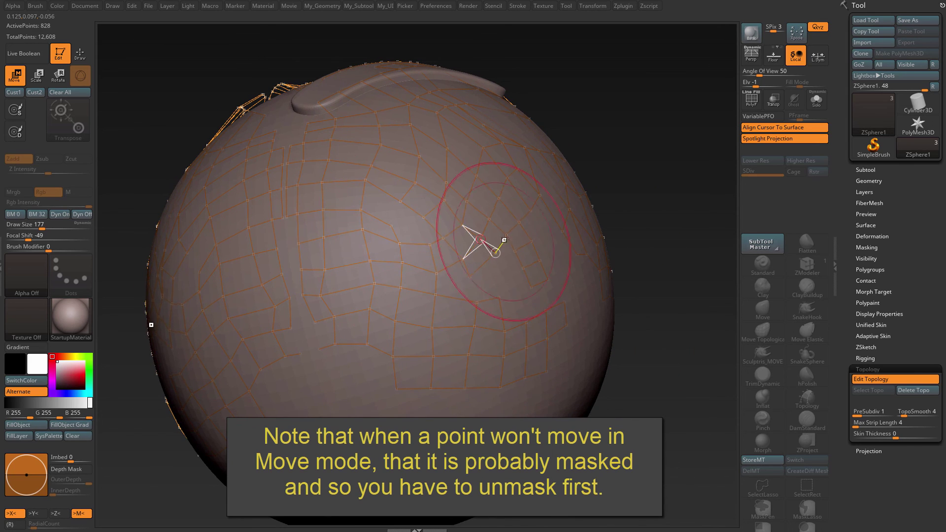